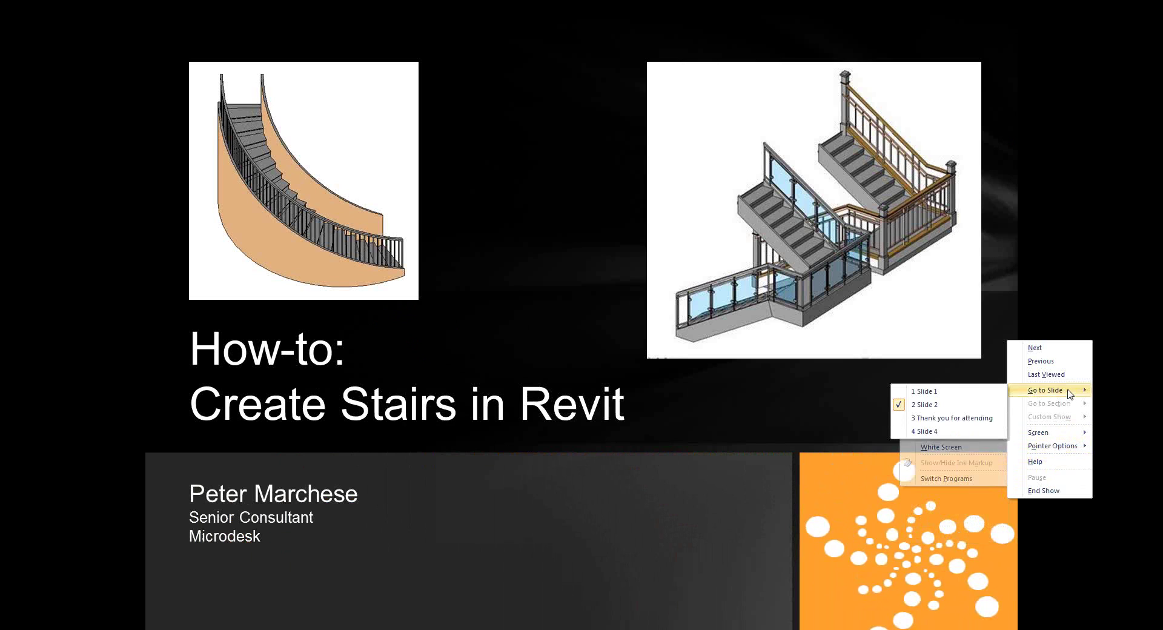
Leave the PowerPoint title slideshow and switch over to Revit
{"action": "left_click", "coordinate": [952, 480]}
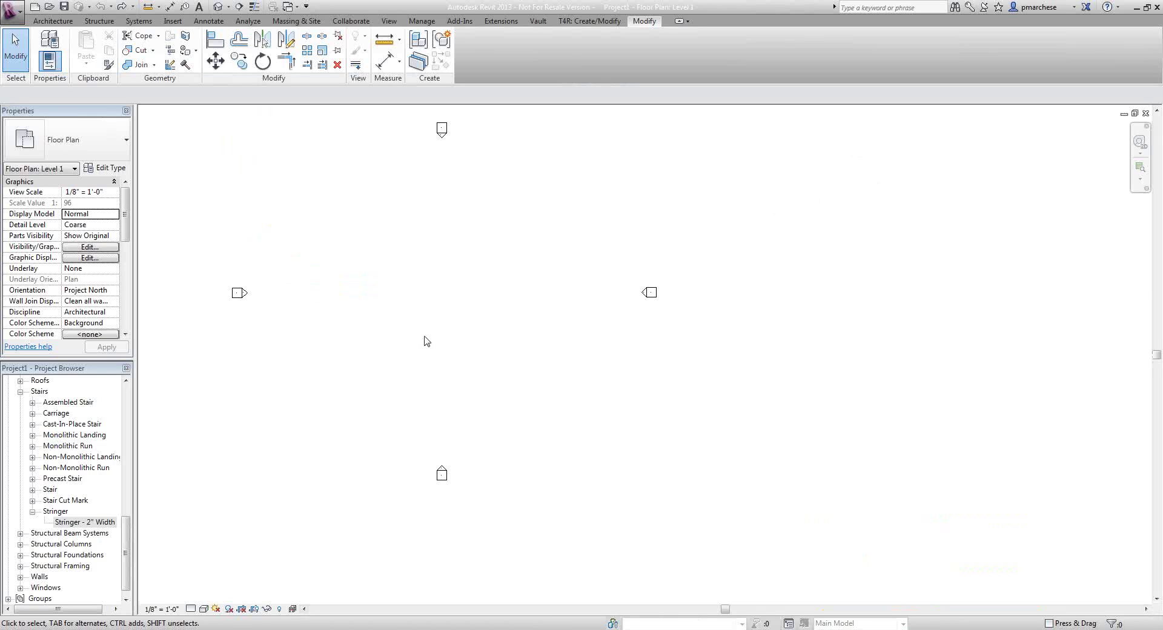
Start a Stair by Sketch on the Level 1 floor plan
{"action": "scroll", "coordinate": [428, 341], "scroll_direction": "up", "scroll_amount": 1}
{"action": "middle_click_drag", "start_coordinate": [427, 341], "coordinate": [596, 405]}
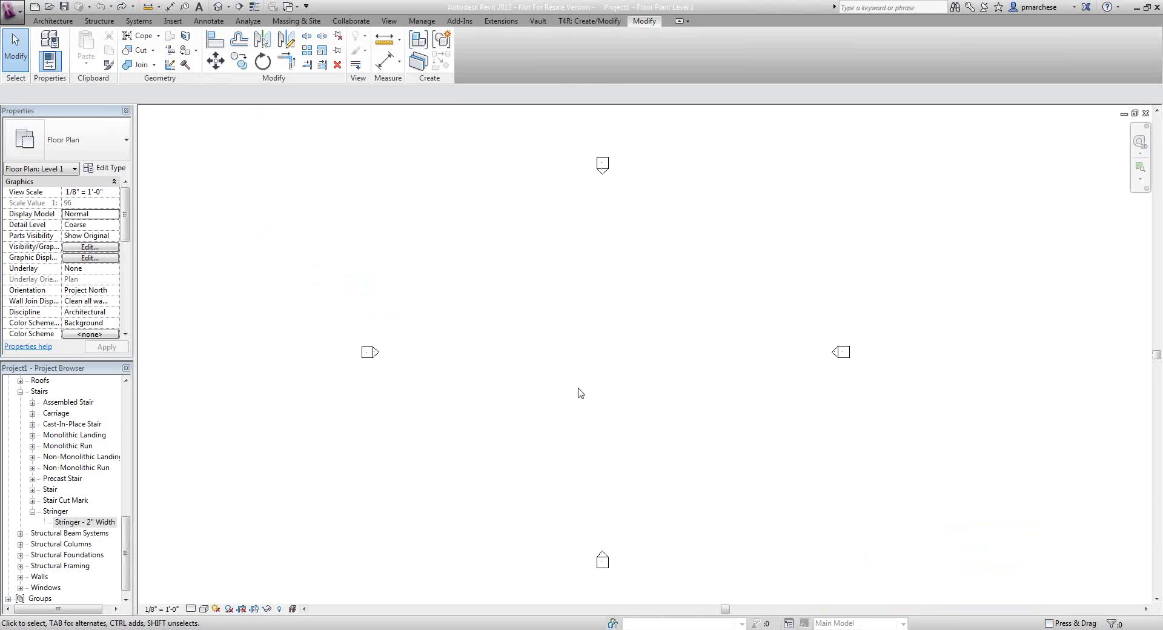
{"action": "left_click", "coordinate": [61, 21]}
{"action": "left_click", "coordinate": [458, 66]}
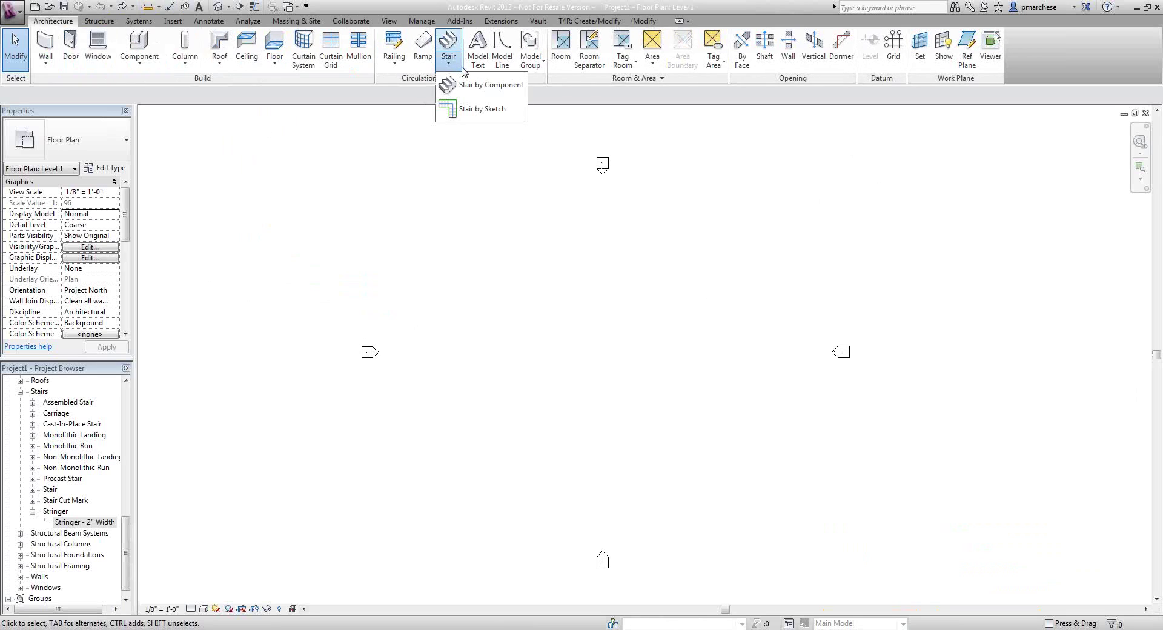
{"action": "left_click", "coordinate": [478, 109]}
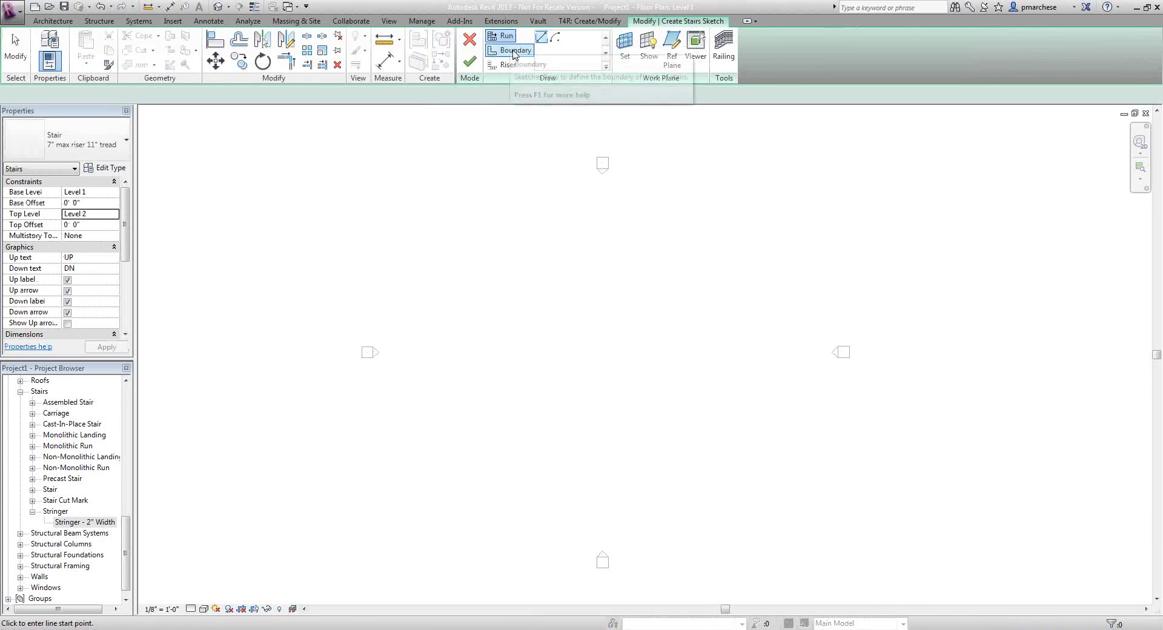
Sketch three runs with landings totalling 18 risers, then finish the stair sketch
{"action": "left_click", "coordinate": [482, 271]}
{"action": "scroll", "coordinate": [521, 270], "scroll_direction": "up", "scroll_amount": 3}
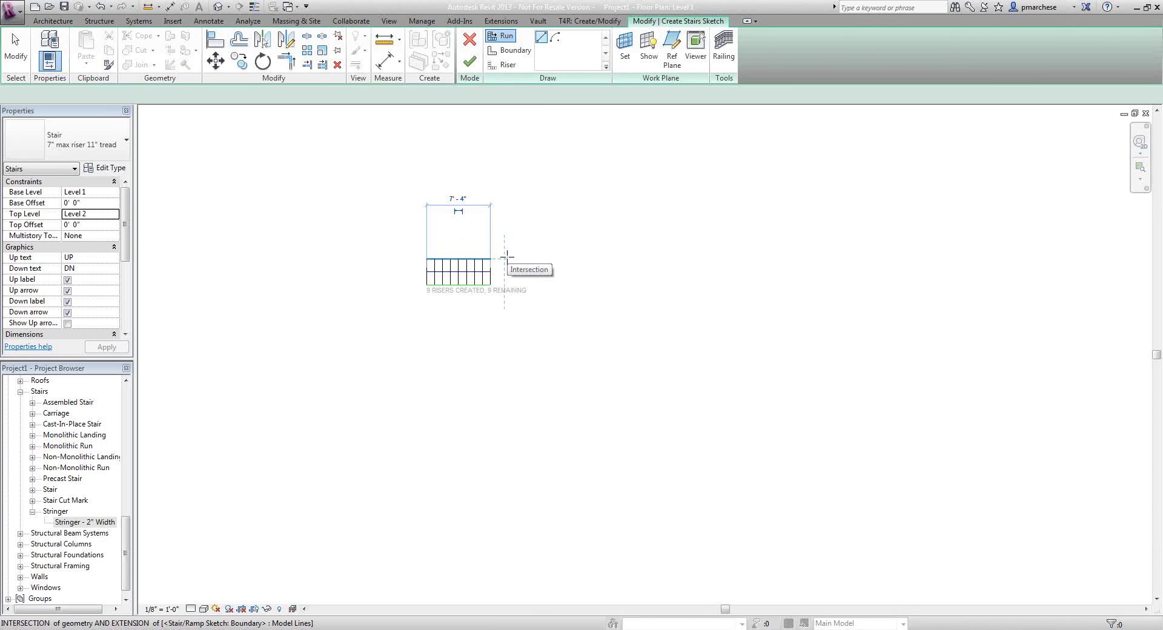
{"action": "left_click", "coordinate": [506, 255]}
{"action": "left_click", "coordinate": [507, 242]}
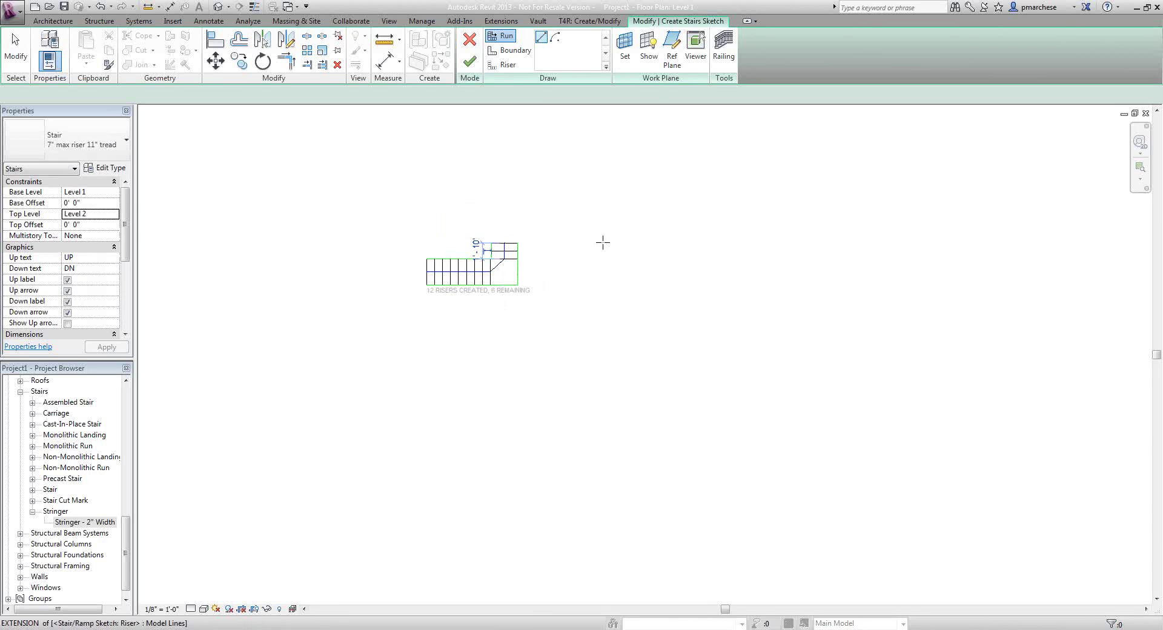
{"action": "left_click", "coordinate": [525, 229]}
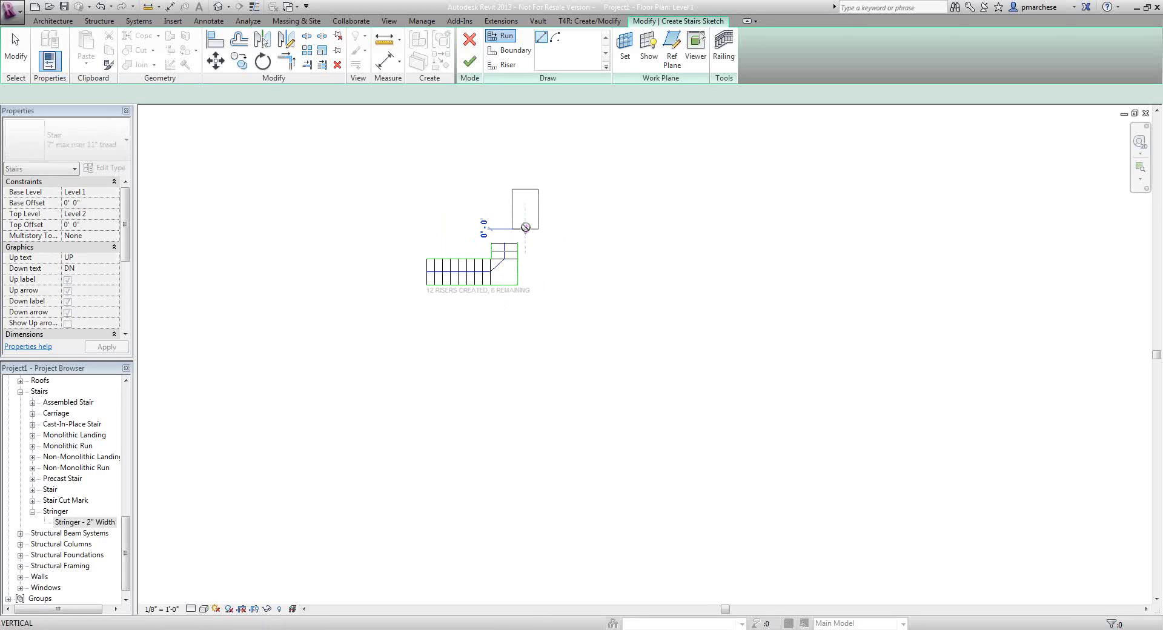
{"action": "left_click", "coordinate": [567, 229]}
{"action": "key", "text": "Escape"}
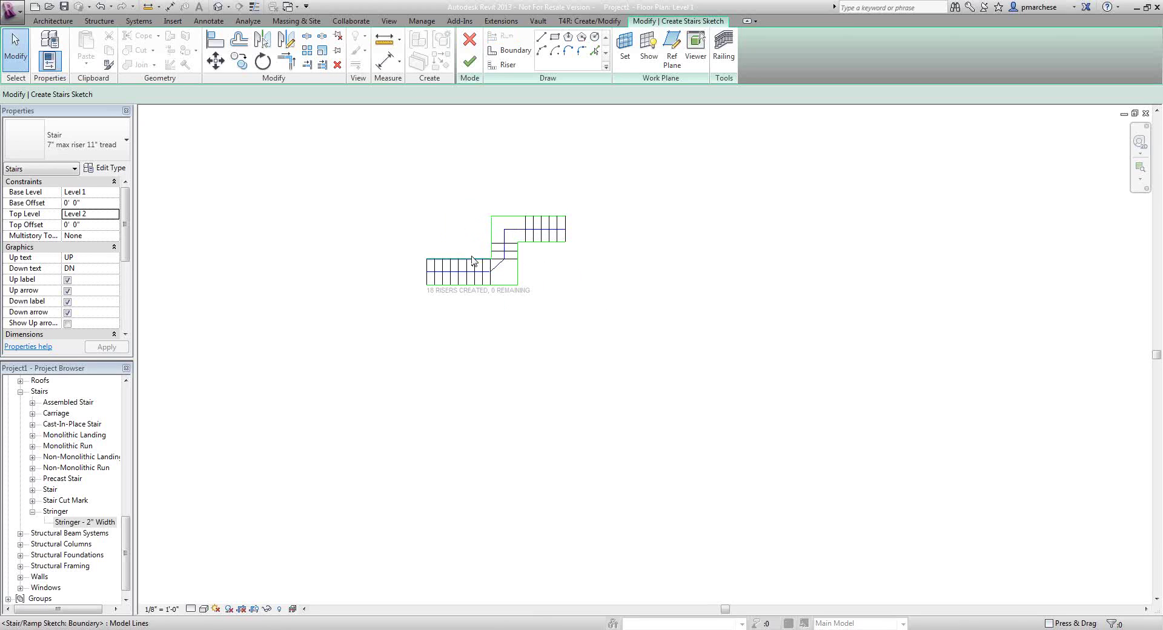
{"action": "scroll", "coordinate": [544, 228], "scroll_direction": "up", "scroll_amount": 1}
{"action": "scroll", "coordinate": [545, 228], "scroll_direction": "up", "scroll_amount": 1}
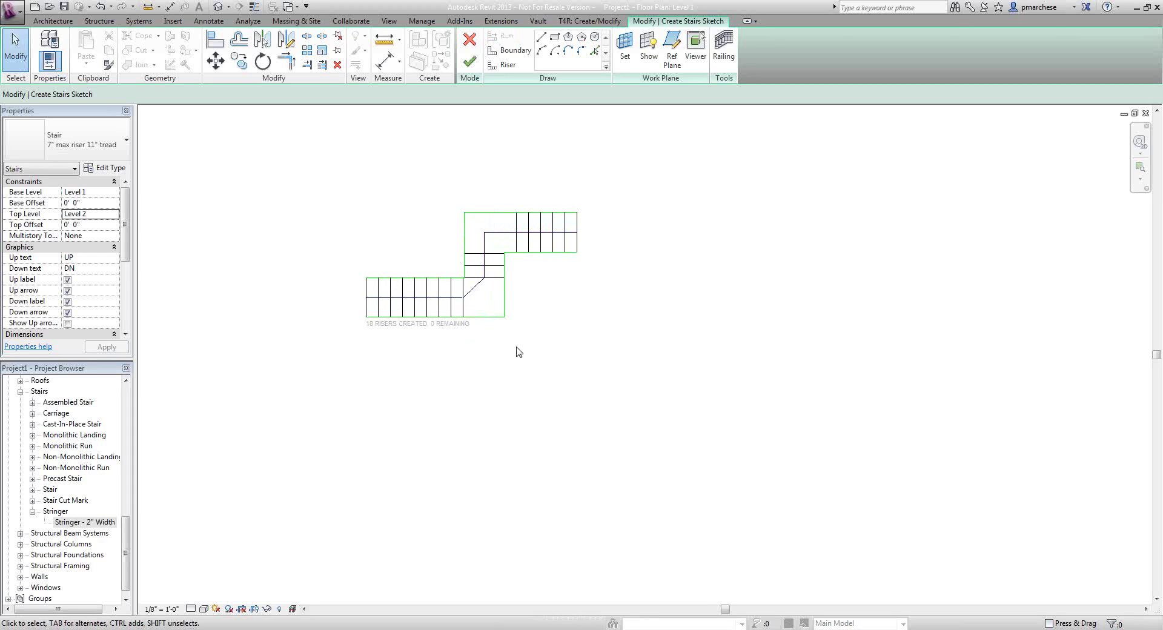
{"action": "left_click", "coordinate": [471, 67]}
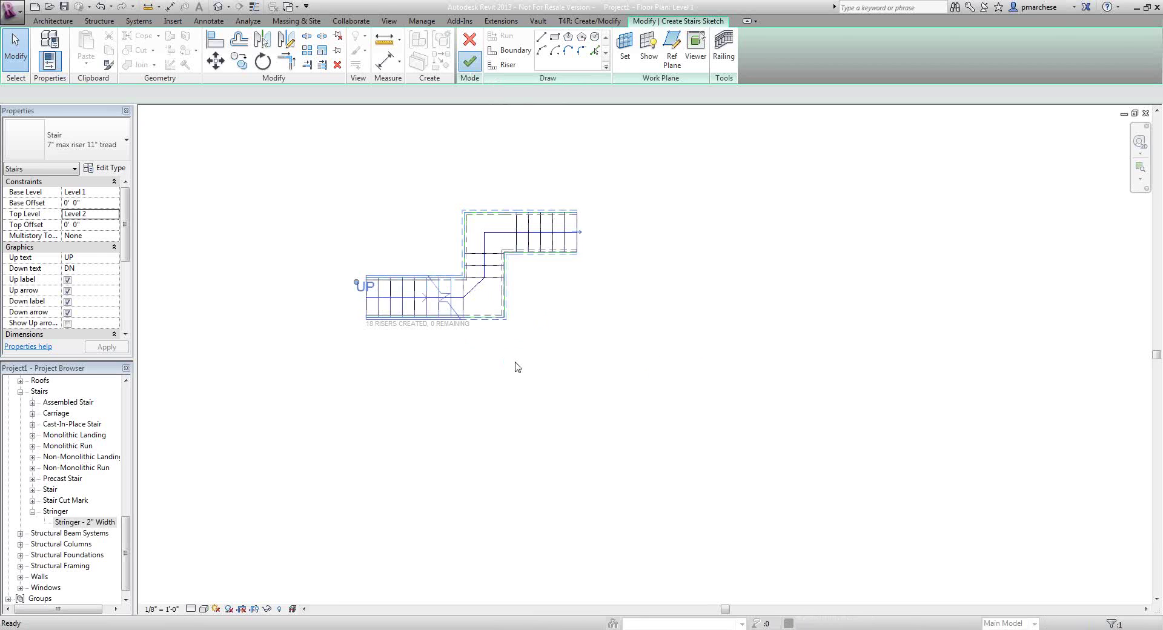
Start a Stair by Component with the run location line set to Left
{"action": "left_click", "coordinate": [638, 341]}
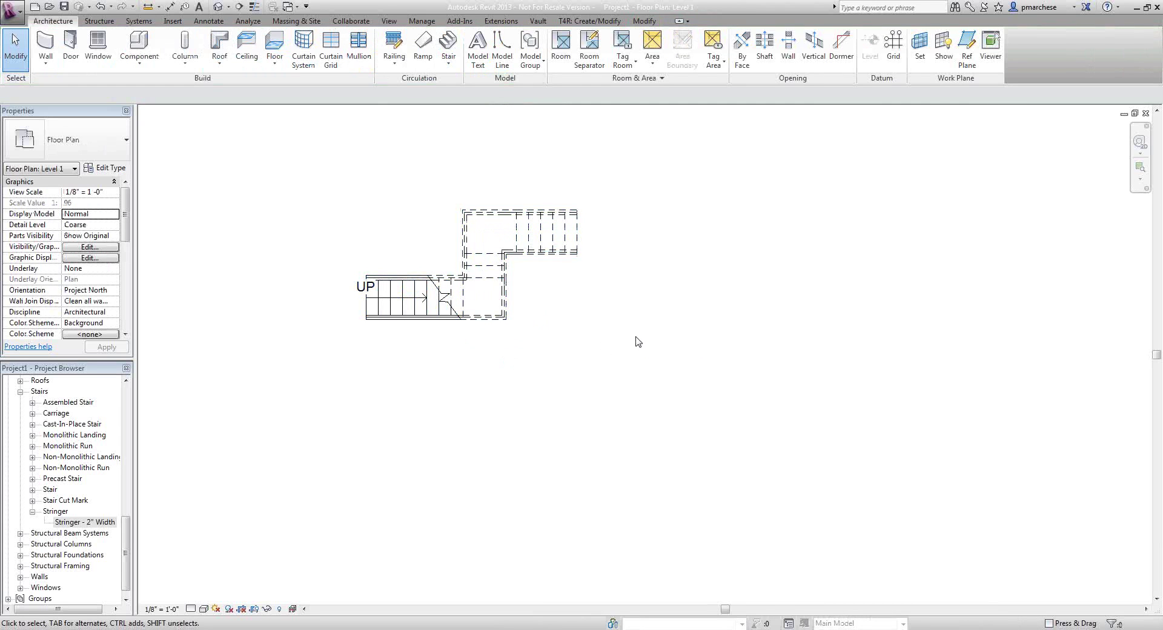
{"action": "scroll", "coordinate": [385, 254], "scroll_direction": "up", "scroll_amount": 2}
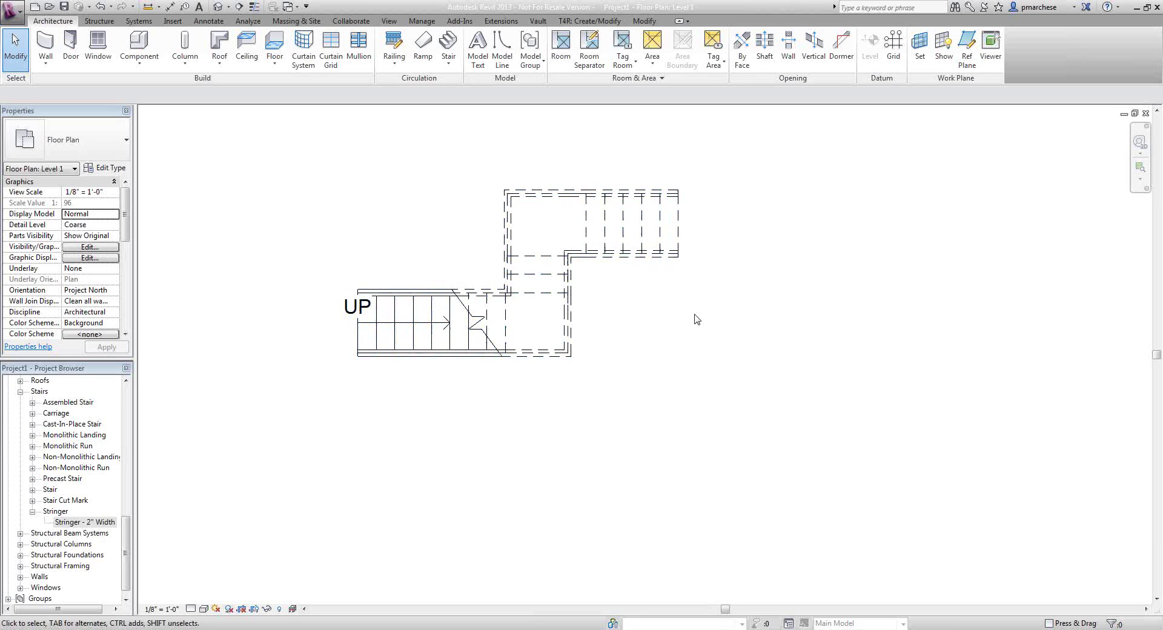
{"action": "scroll", "coordinate": [758, 298], "scroll_direction": "up", "scroll_amount": 3}
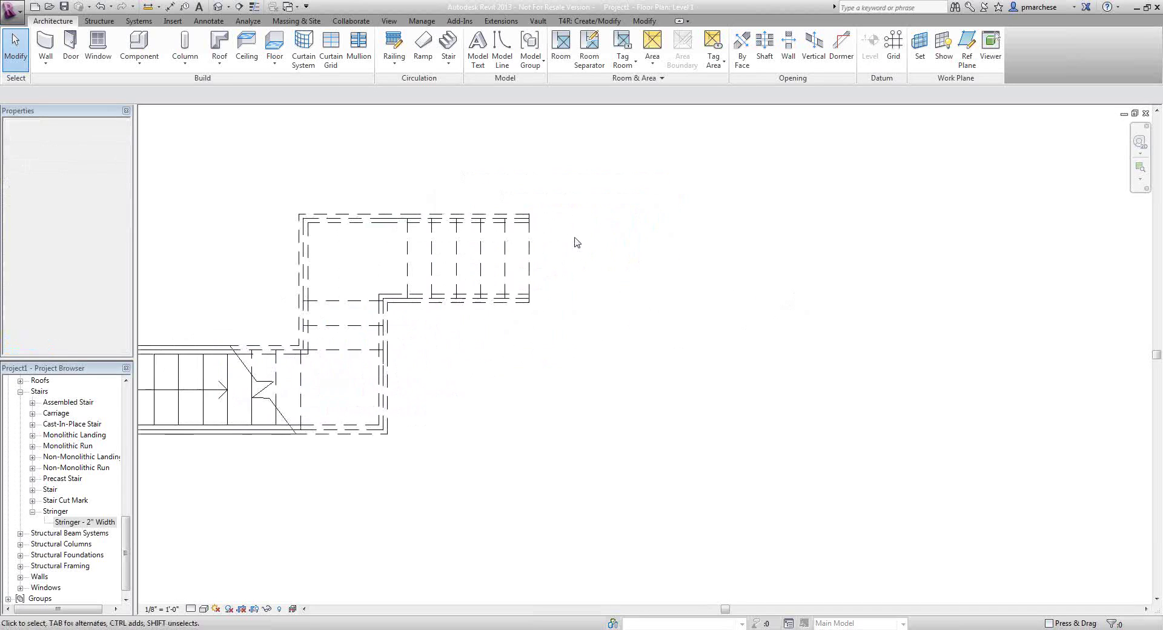
{"action": "left_click", "coordinate": [448, 62]}
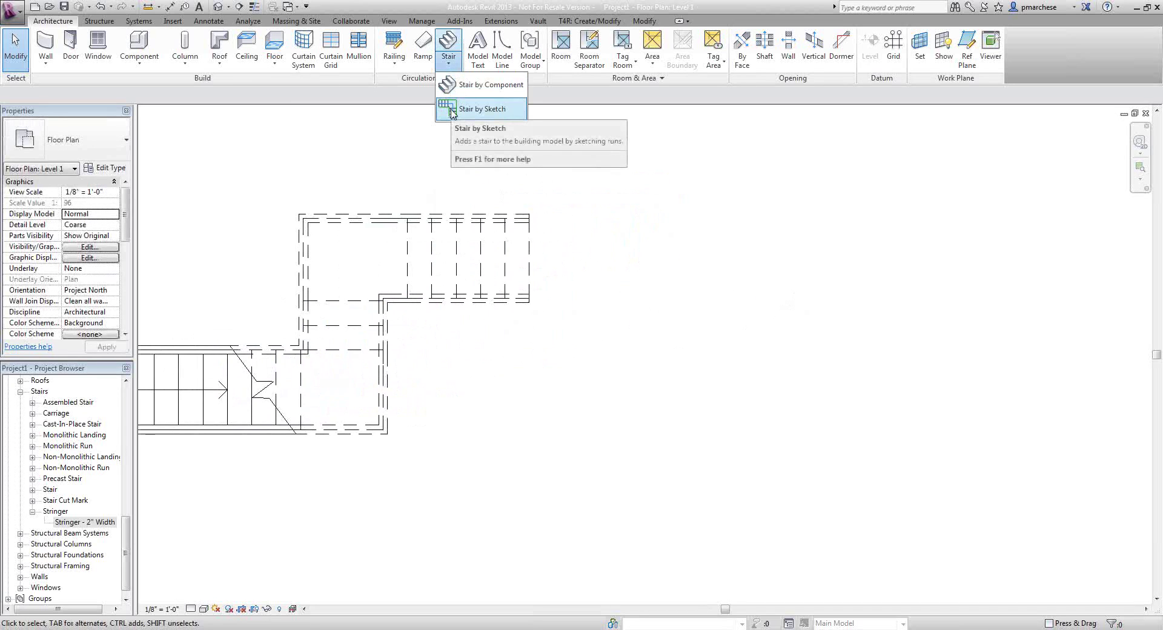
{"action": "left_click", "coordinate": [478, 85]}
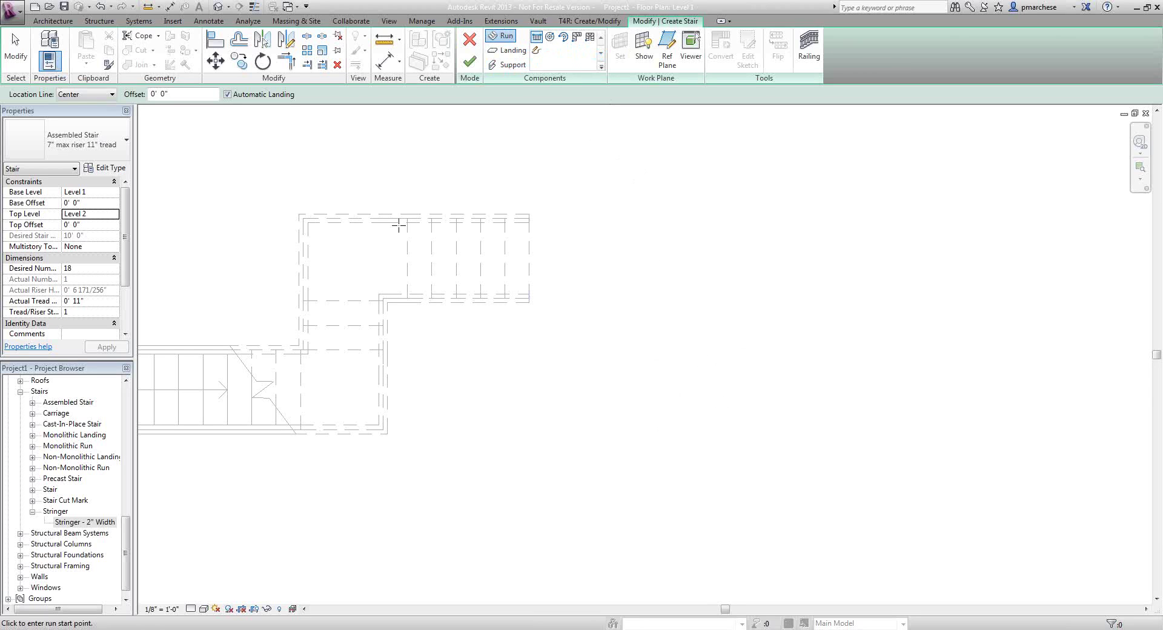
{"action": "left_click", "coordinate": [91, 94]}
{"action": "left_click", "coordinate": [80, 110]}
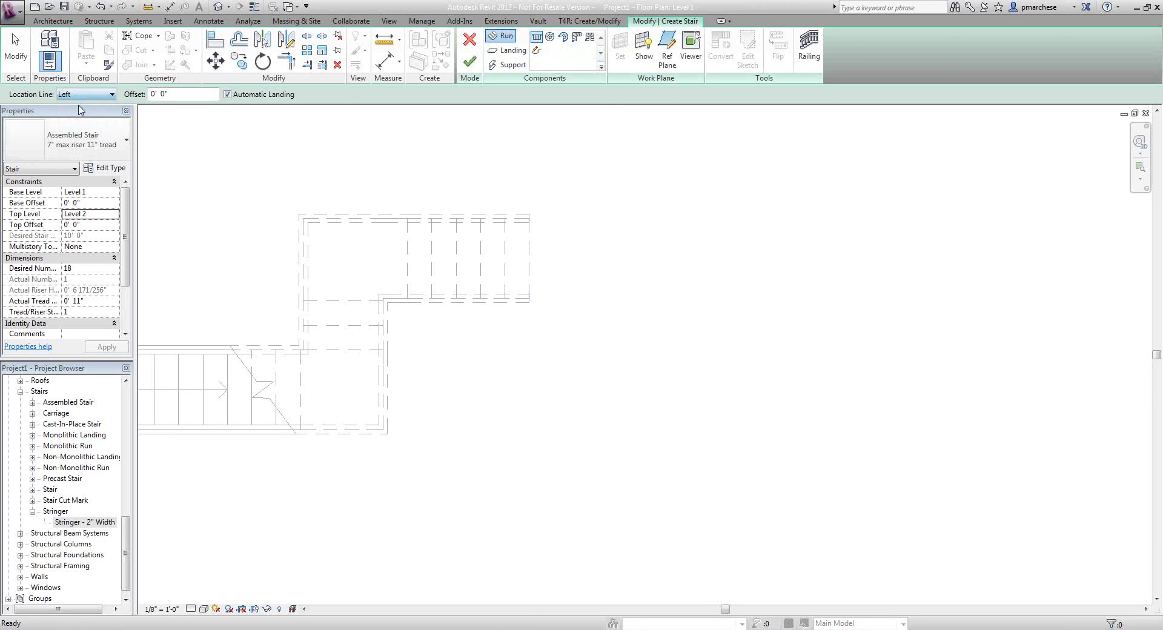
Draw three runs (risers 1–6, 7–10, 11–18) and view the stairs in 3D
{"action": "left_click", "coordinate": [630, 332]}
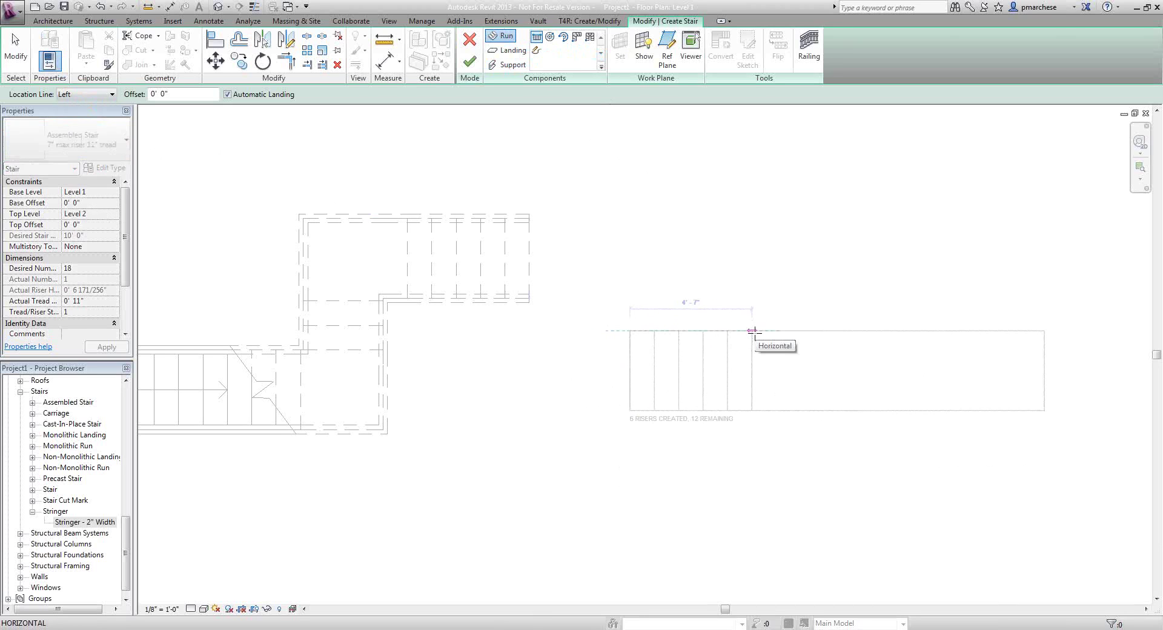
{"action": "left_click", "coordinate": [752, 332]}
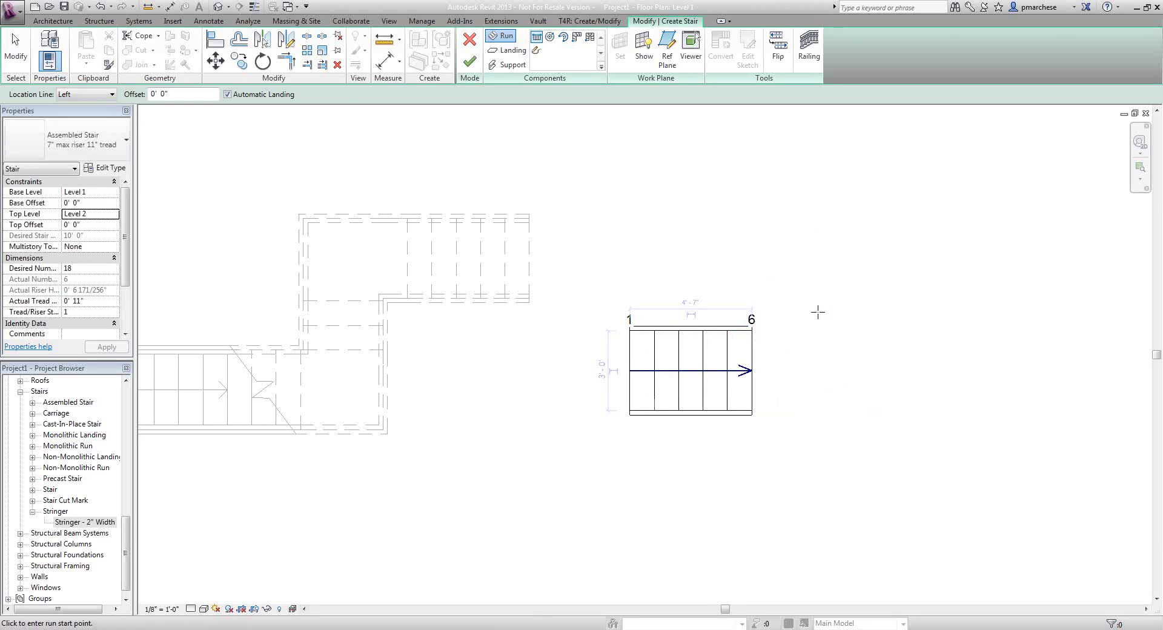
{"action": "left_click", "coordinate": [752, 297]}
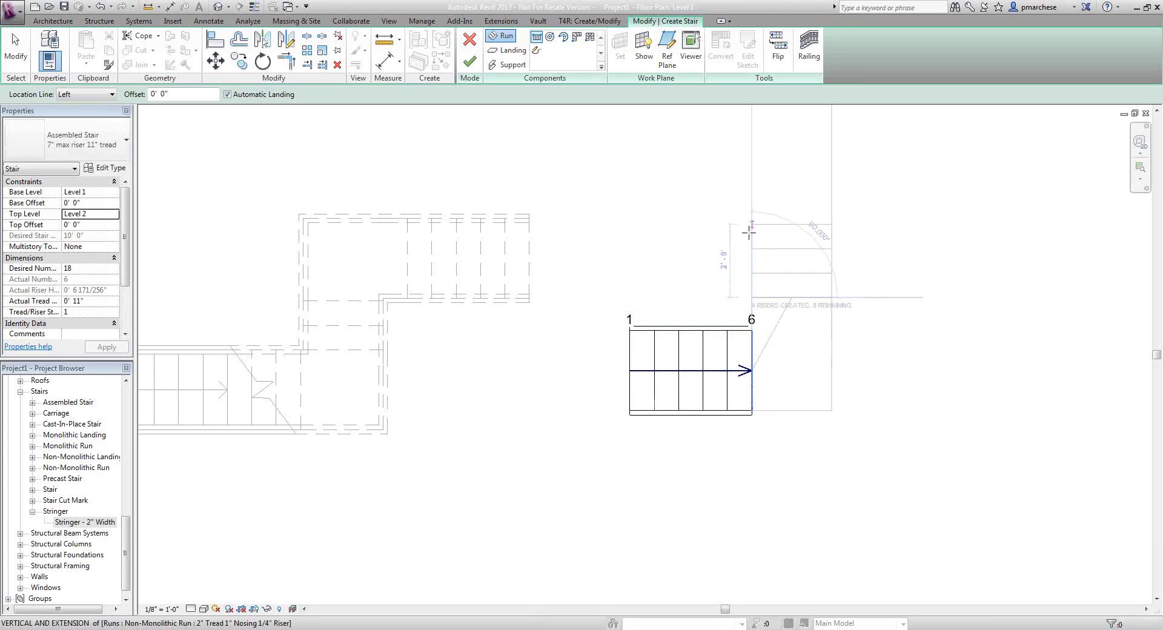
{"action": "left_click", "coordinate": [750, 216]}
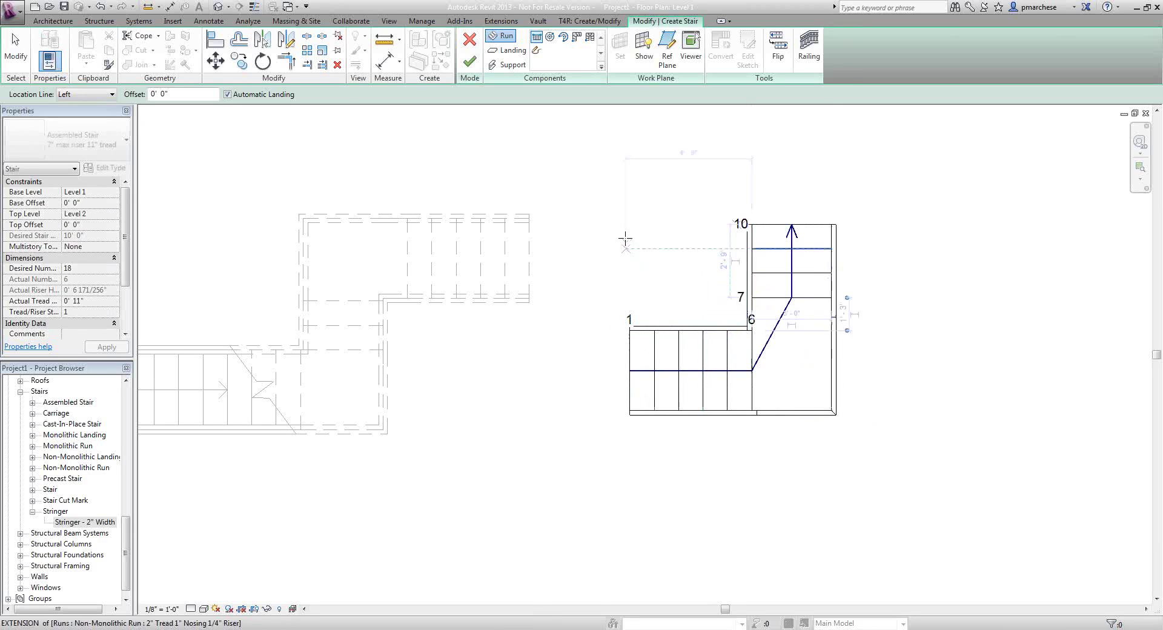
{"action": "left_click", "coordinate": [728, 206]}
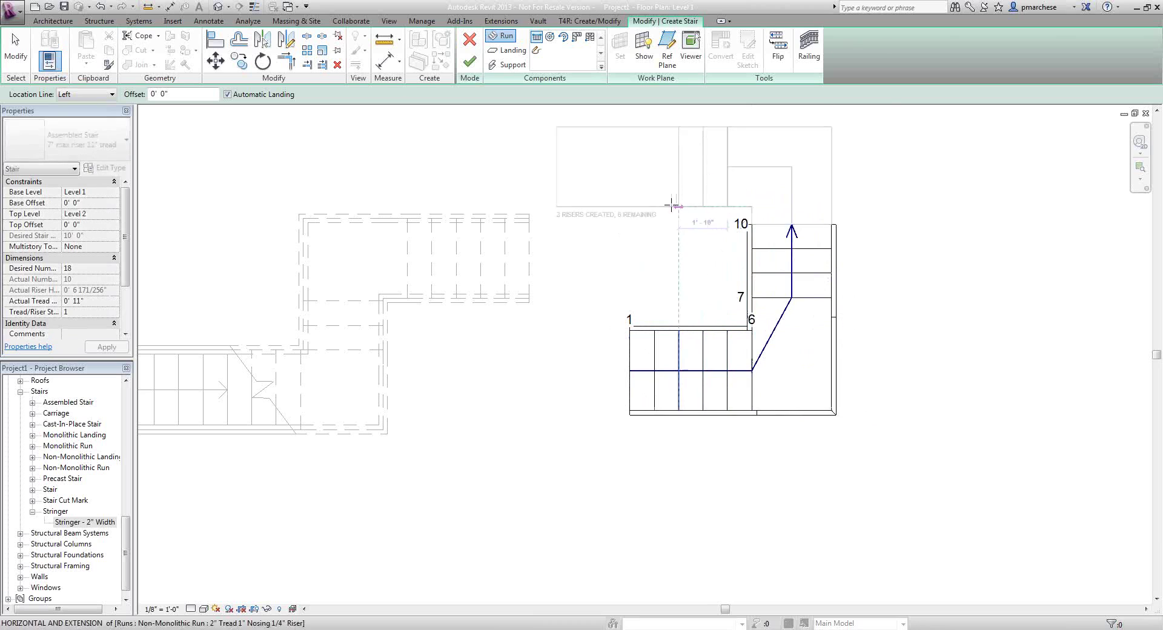
{"action": "left_click", "coordinate": [554, 206]}
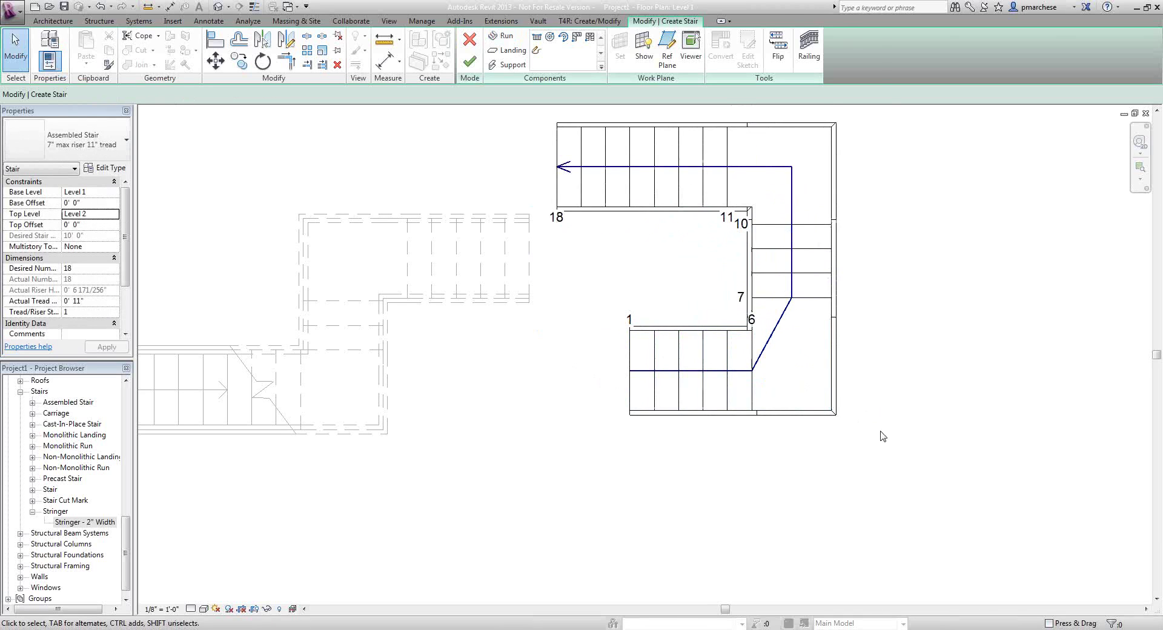
{"action": "left_click", "coordinate": [218, 7]}
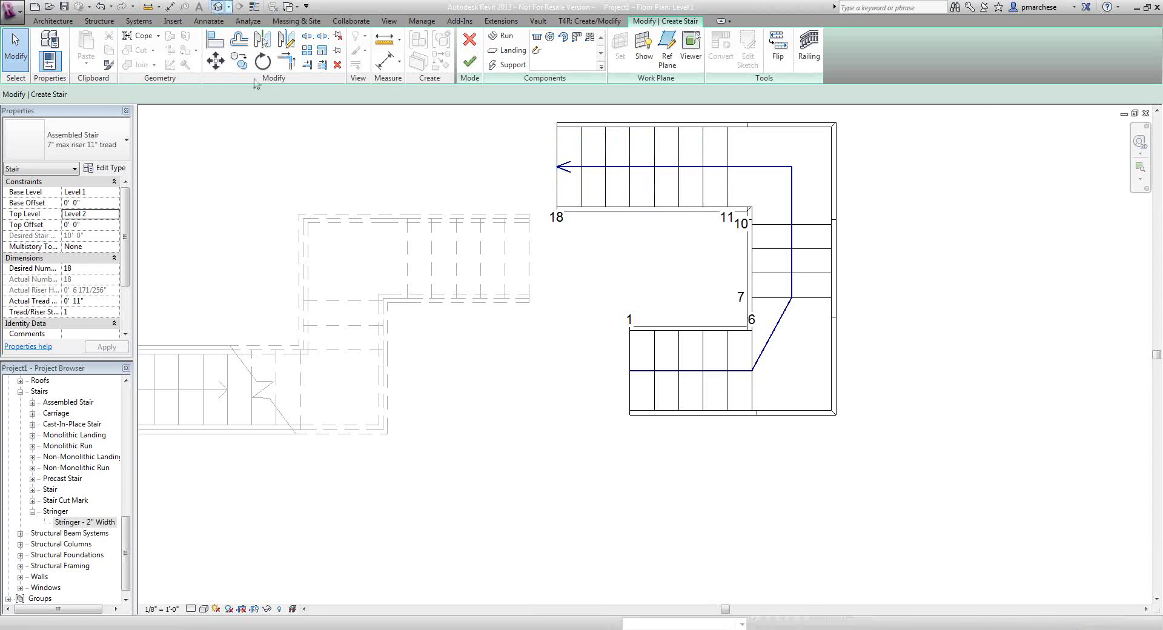
{"action": "scroll", "coordinate": [749, 527], "scroll_direction": "up", "scroll_amount": 2}
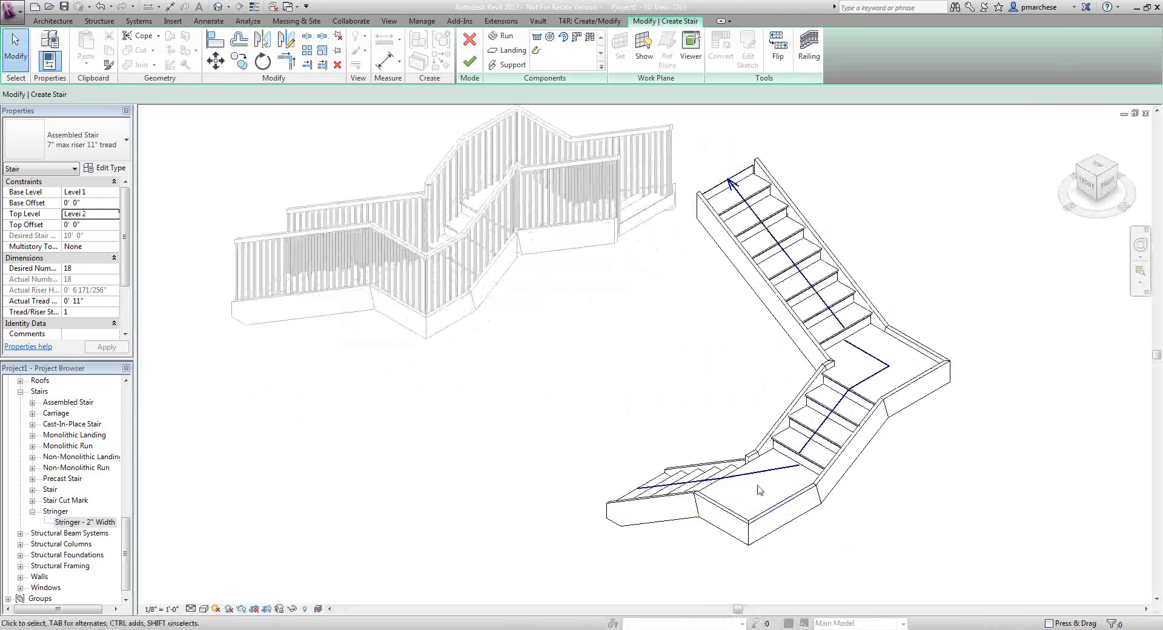
{"action": "left_click", "coordinate": [752, 477]}
{"action": "left_click", "coordinate": [807, 428]}
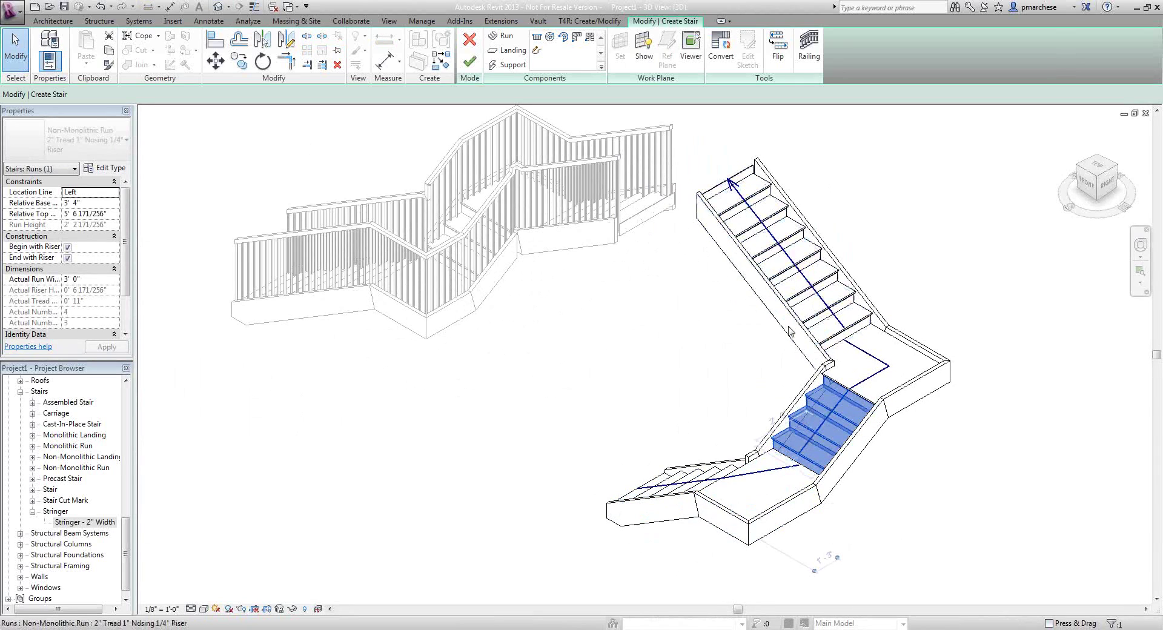
{"action": "left_click", "coordinate": [757, 279]}
{"action": "mouse_move", "coordinate": [618, 421]}
{"action": "middle_mouse_down", "text": "shift"}
{"action": "mouse_move", "coordinate": [1052, 332]}
{"action": "mouse_move", "coordinate": [631, 442]}
{"action": "mouse_move", "coordinate": [635, 426]}
{"action": "middle_mouse_up", "text": "shift"}
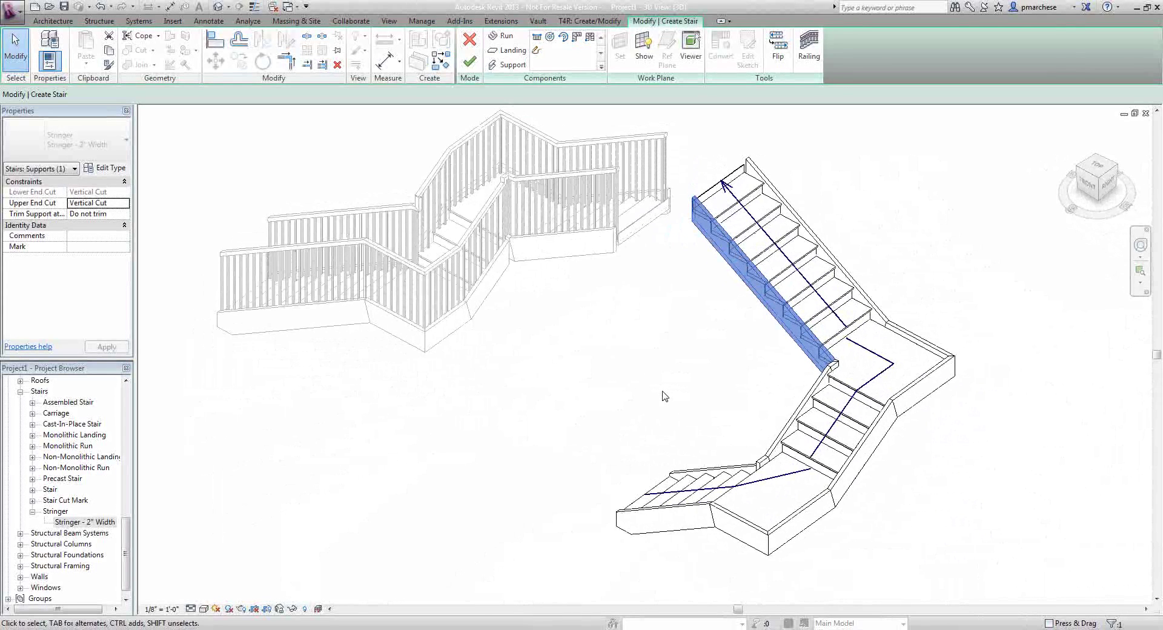
{"action": "key", "text": "Escape"}
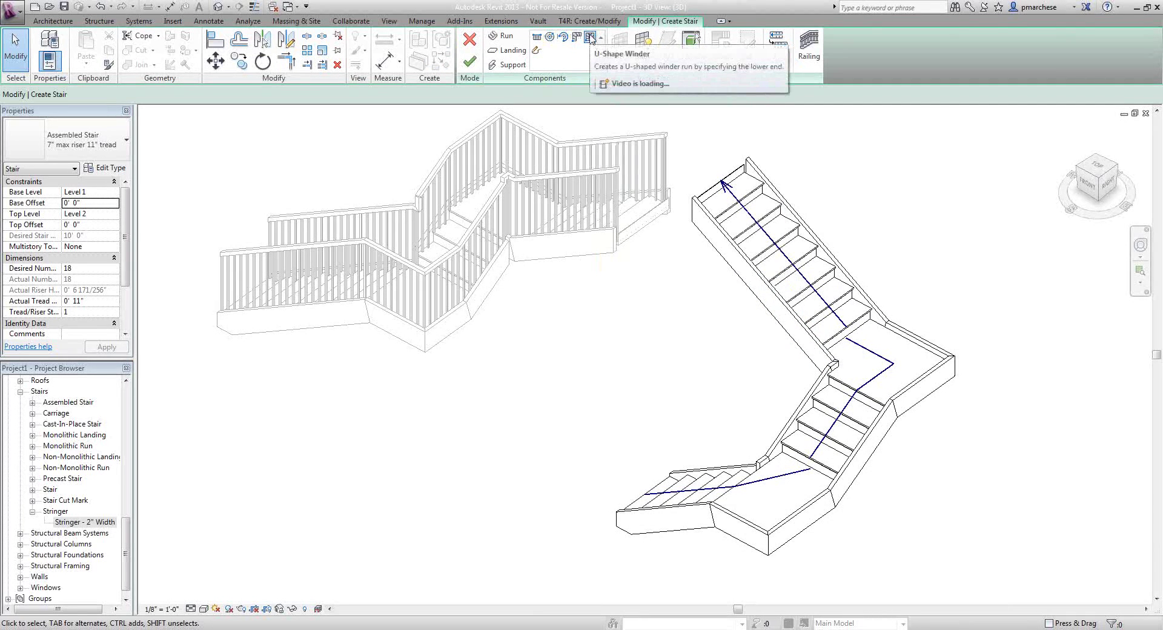
Try the Monolithic and Precast stair types, cancelling each to keep the assembled stair
{"action": "left_click", "coordinate": [110, 143]}
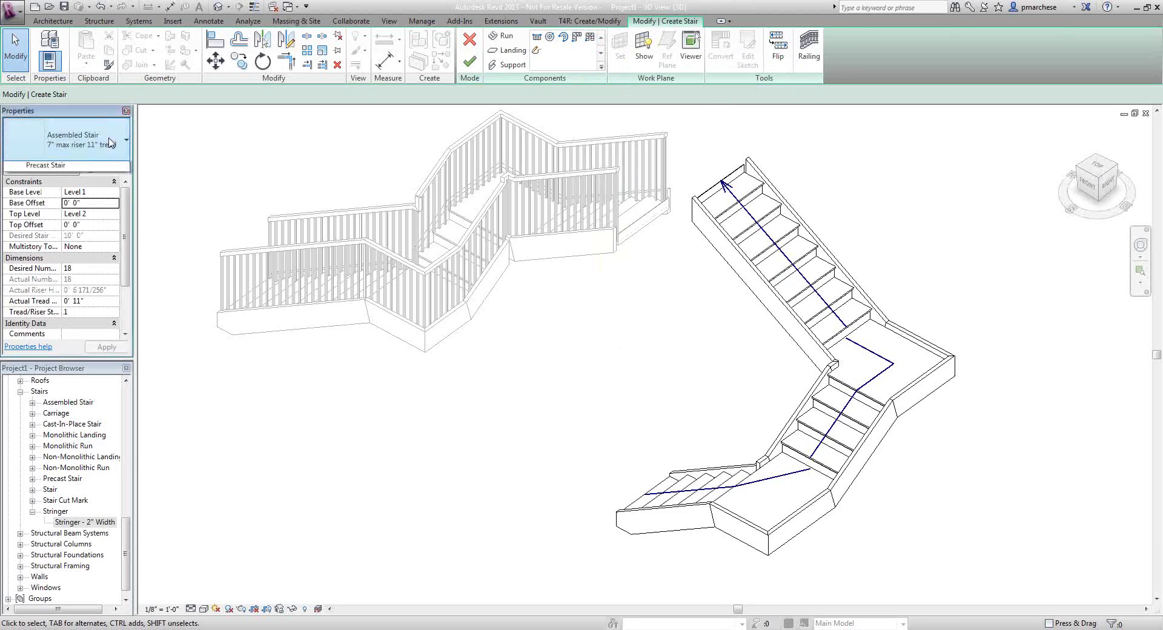
{"action": "left_click", "coordinate": [61, 209]}
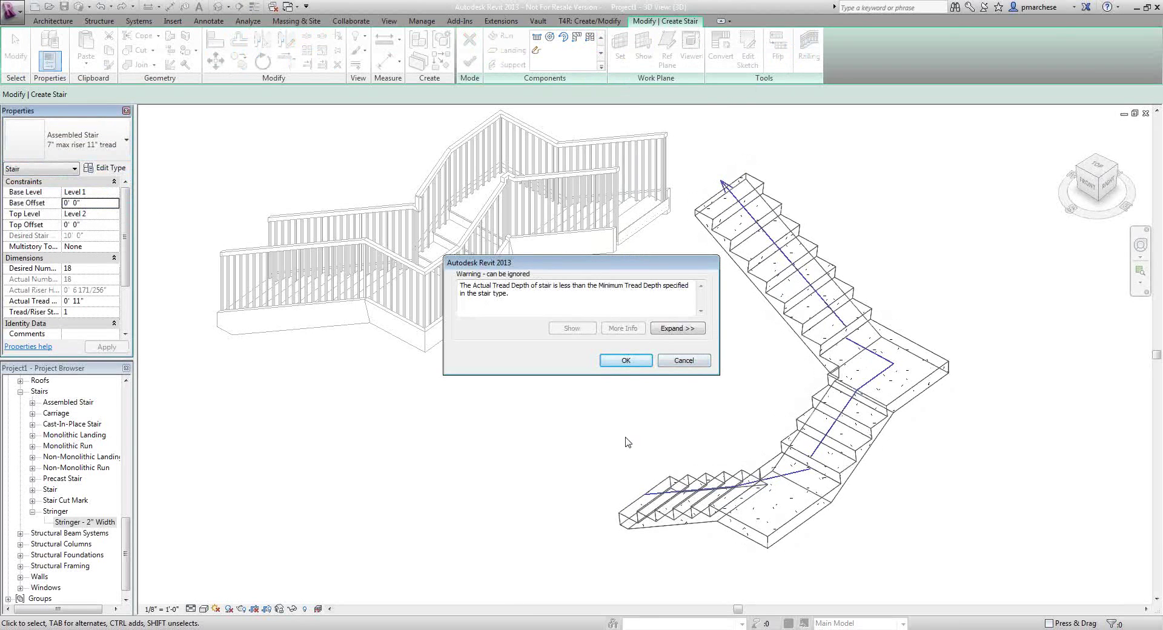
{"action": "left_click", "coordinate": [674, 362]}
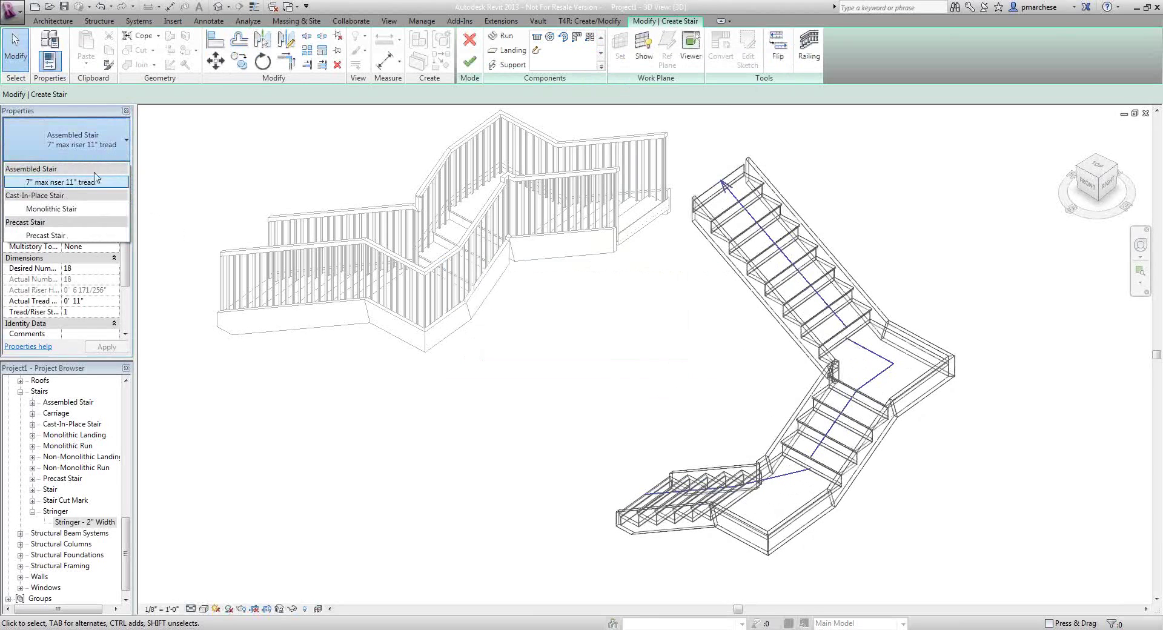
{"action": "left_click", "coordinate": [73, 139]}
{"action": "left_click", "coordinate": [52, 236]}
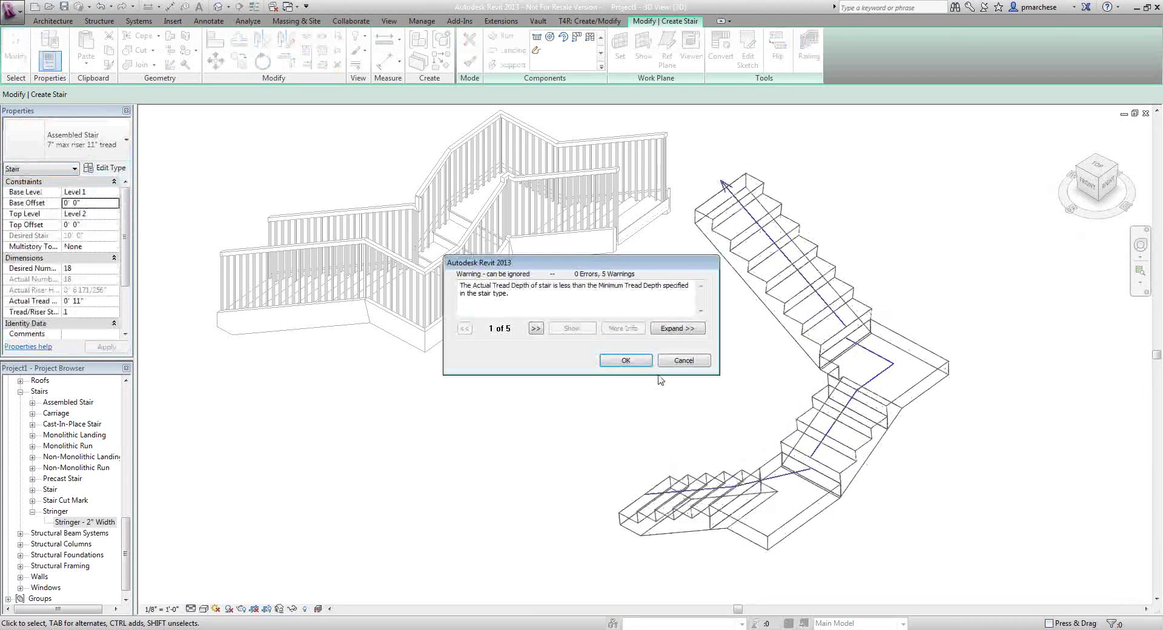
{"action": "left_click", "coordinate": [630, 362]}
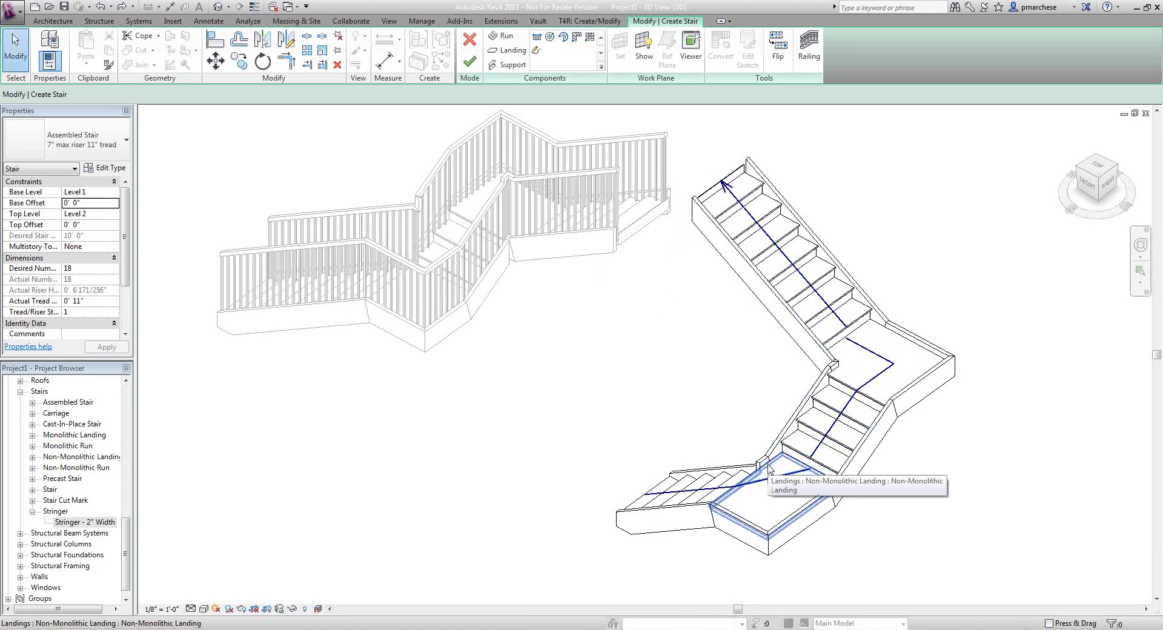
Duplicate the right support stringer type as a new type named 'Channel'
{"action": "left_click", "coordinate": [103, 168]}
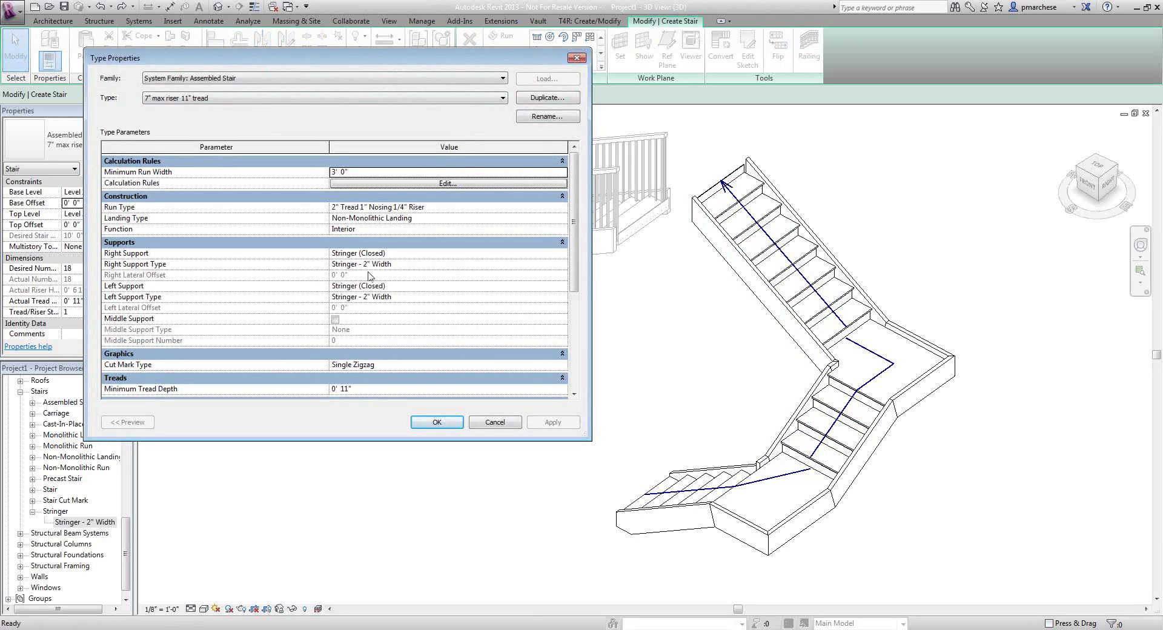
{"action": "left_click", "coordinate": [428, 265]}
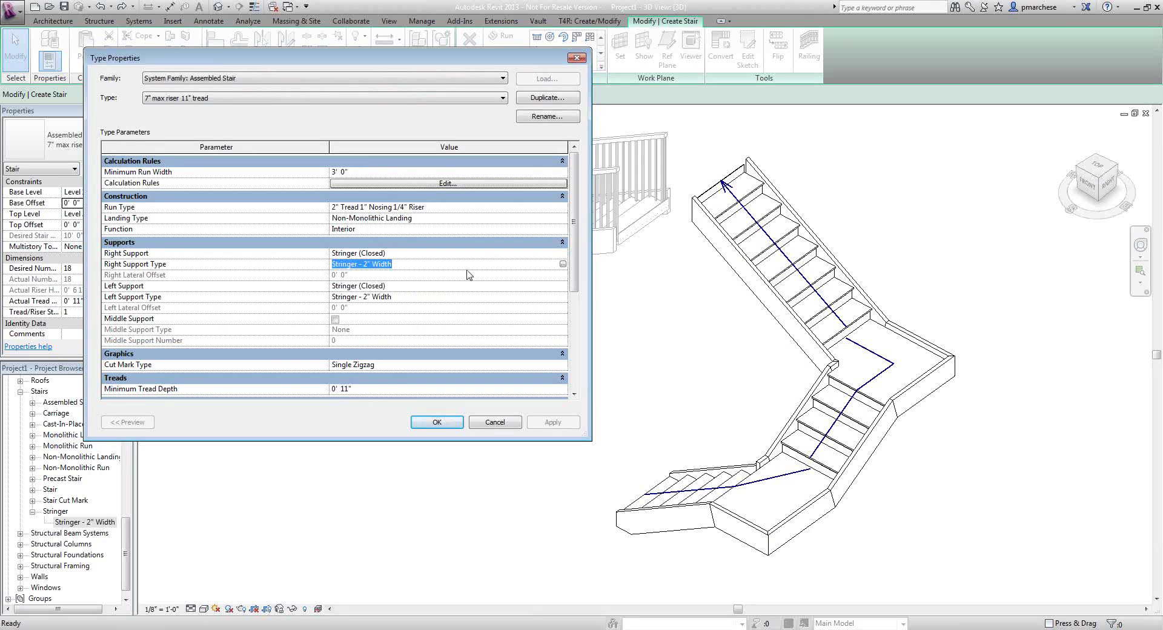
{"action": "left_click", "coordinate": [562, 265]}
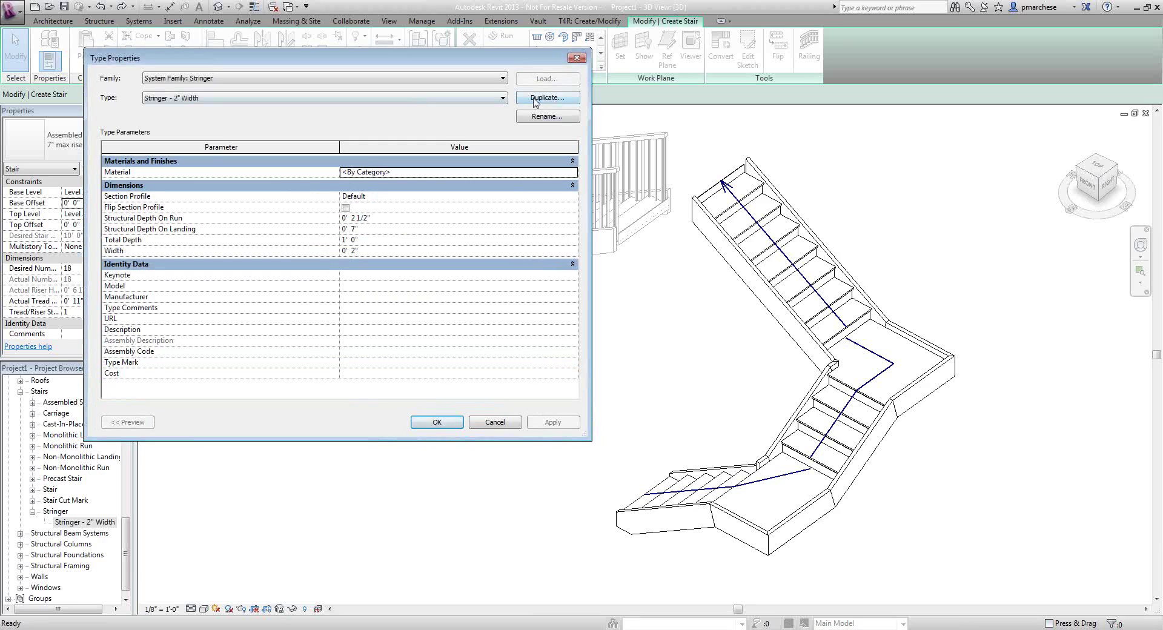
{"action": "left_click", "coordinate": [535, 99]}
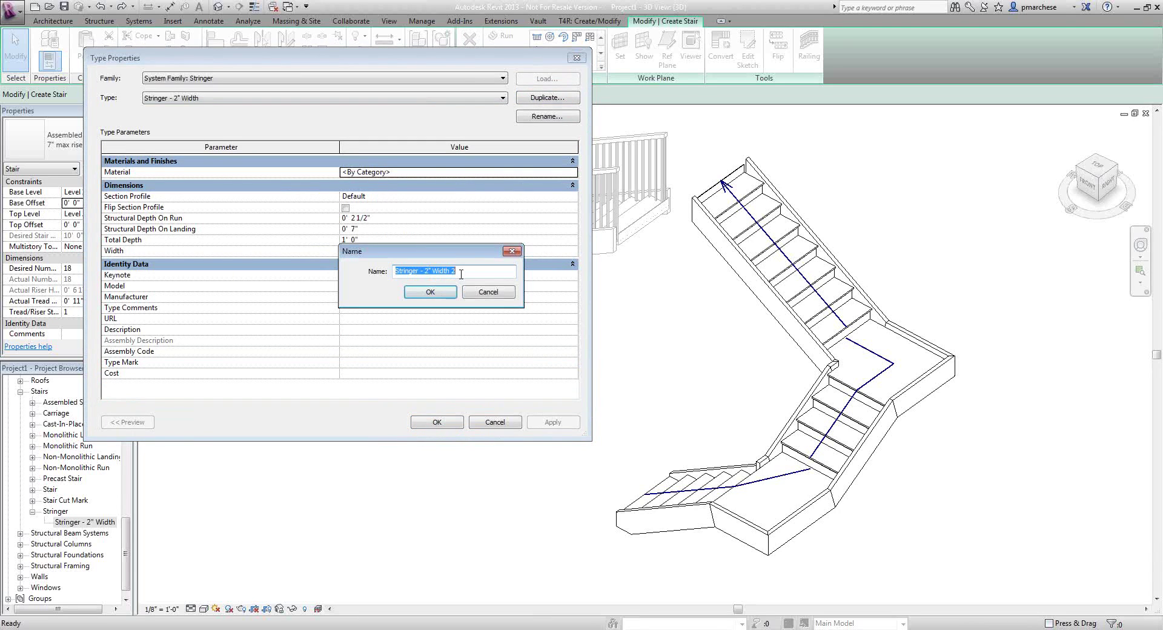
{"action": "type", "text": "Channel"}
{"action": "key", "text": "Return"}
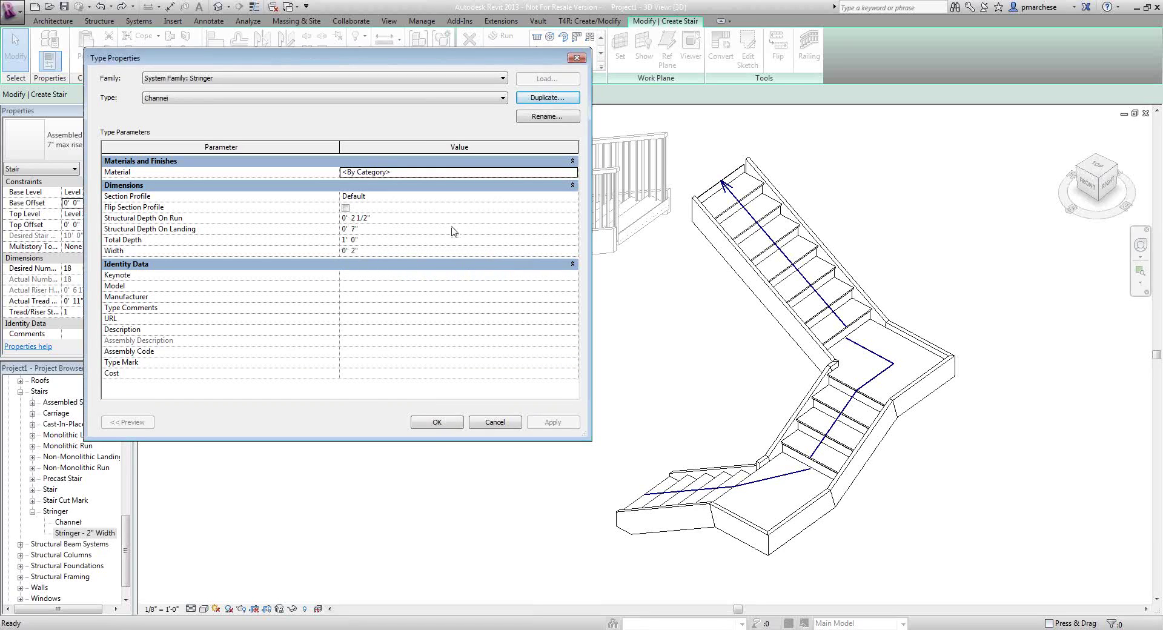
Set the Channel section profile to C-Channel-Profile : C9X15 and confirm both dialogs
{"action": "left_click", "coordinate": [558, 196]}
{"action": "left_click", "coordinate": [572, 198]}
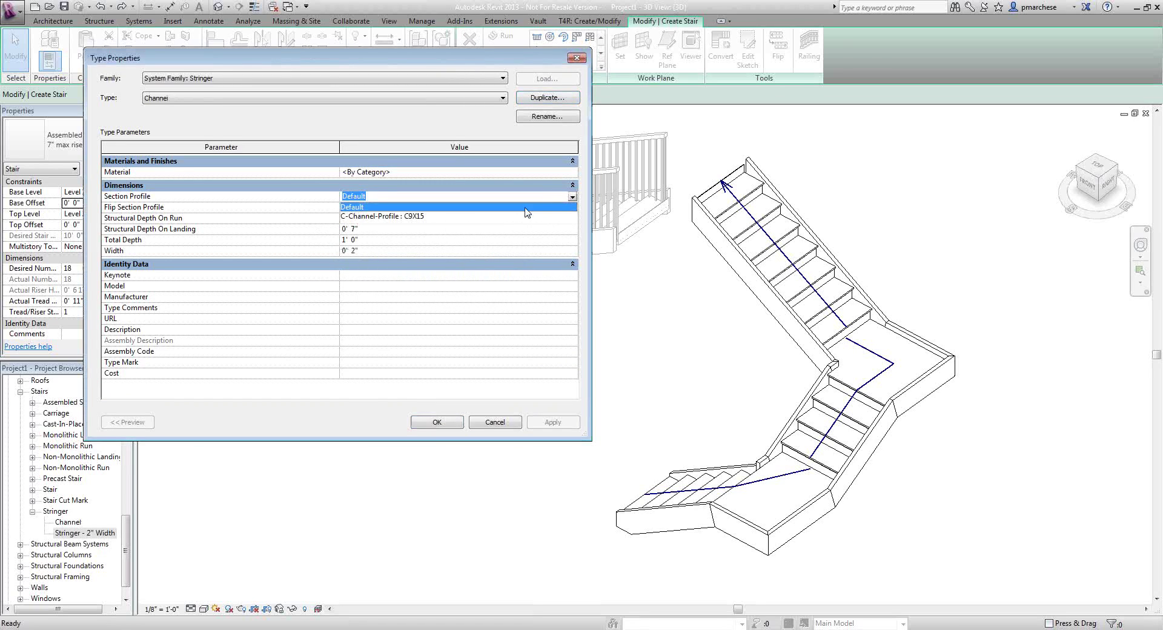
{"action": "left_click", "coordinate": [412, 219]}
{"action": "left_click", "coordinate": [433, 423]}
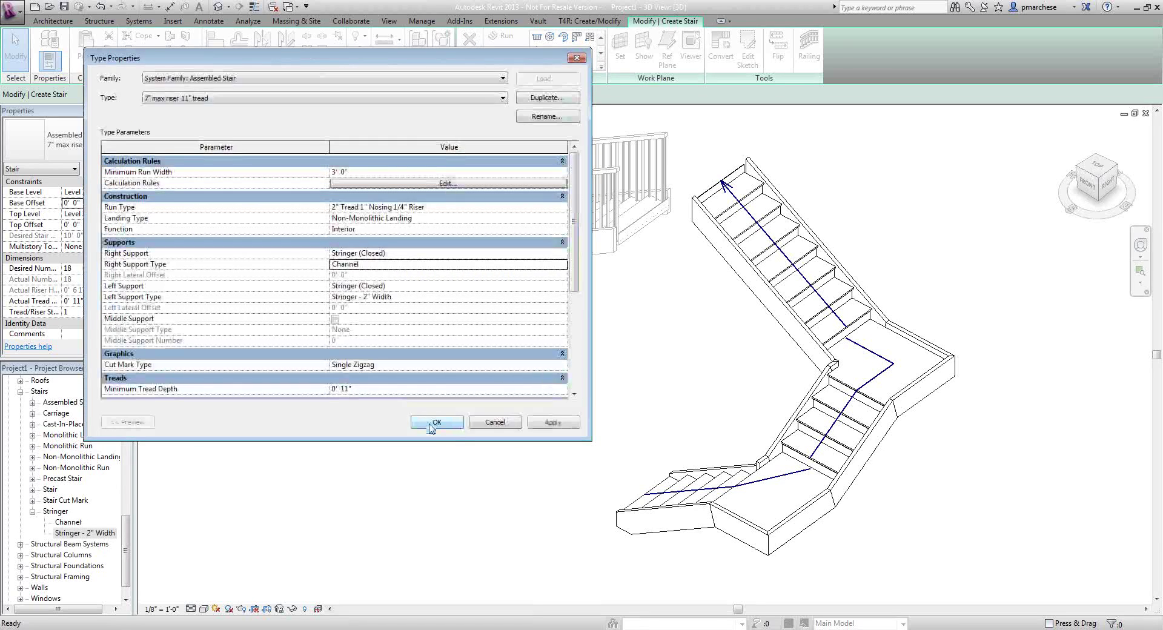
{"action": "left_click", "coordinate": [442, 422]}
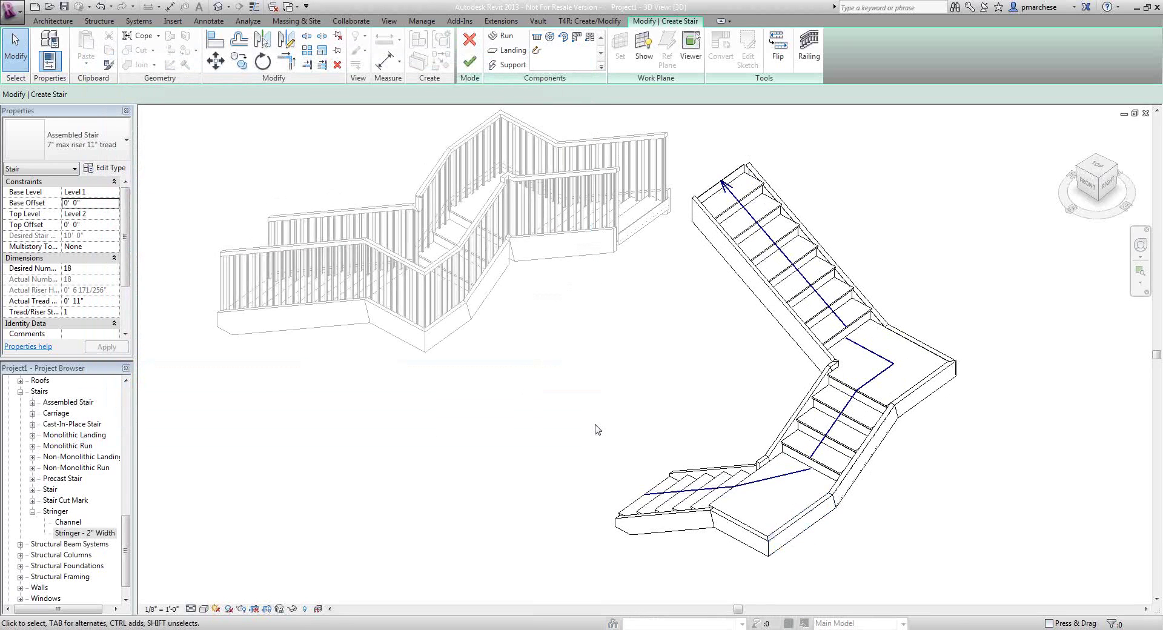
Inspect the landing, stringer and run in 3D, then finish the assembled stair
{"action": "left_click", "coordinate": [897, 364]}
{"action": "middle_click_drag", "start_coordinate": [897, 363], "coordinate": [364, 215], "text": "shift"}
{"action": "scroll", "coordinate": [990, 286], "scroll_direction": "up", "scroll_amount": 5}
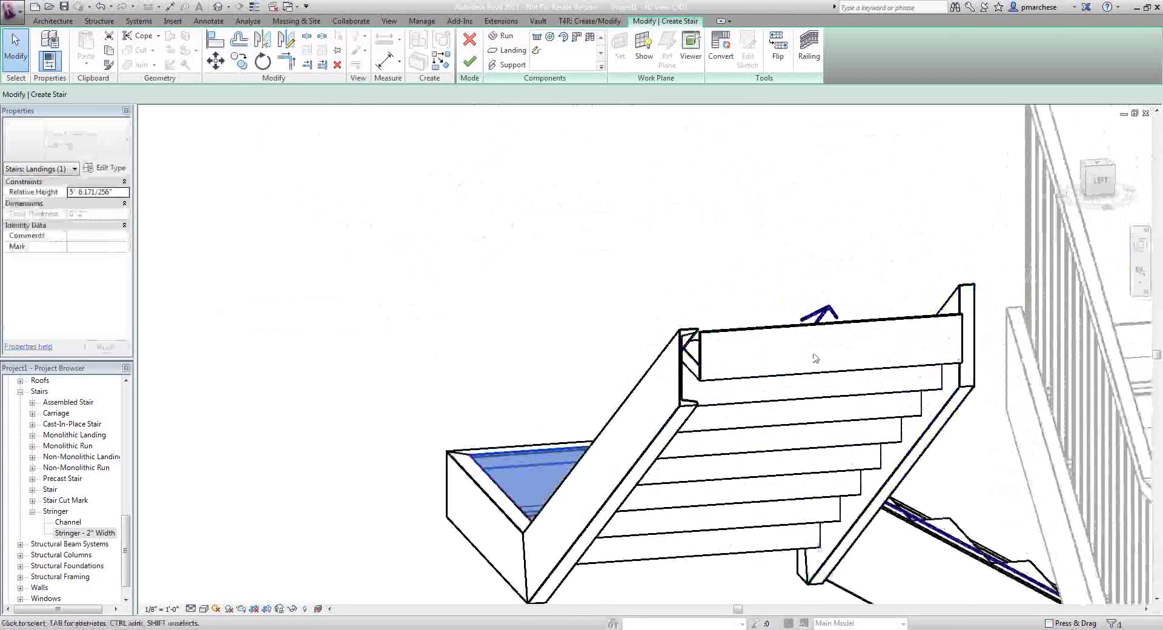
{"action": "left_click", "coordinate": [840, 253]}
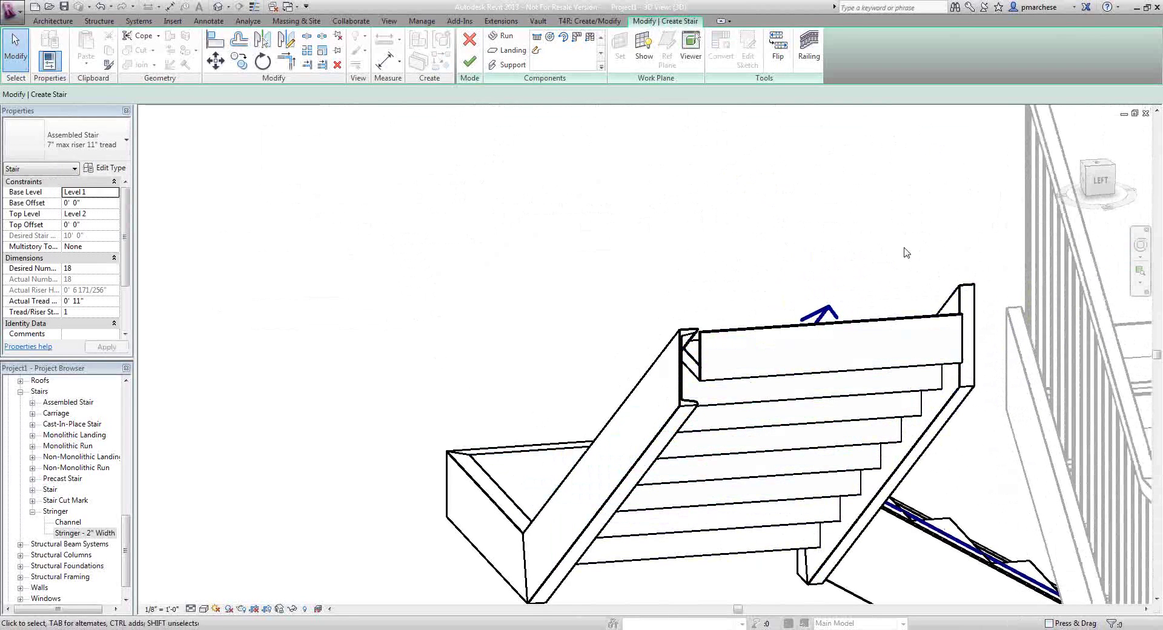
{"action": "left_click", "coordinate": [966, 294]}
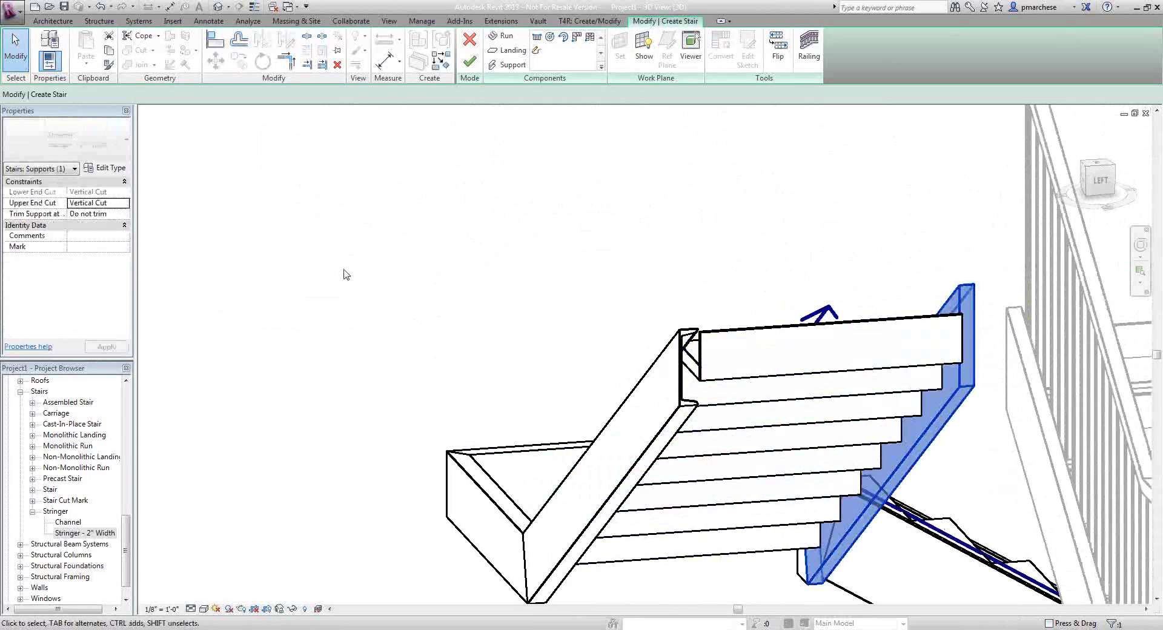
{"action": "left_click", "coordinate": [685, 334]}
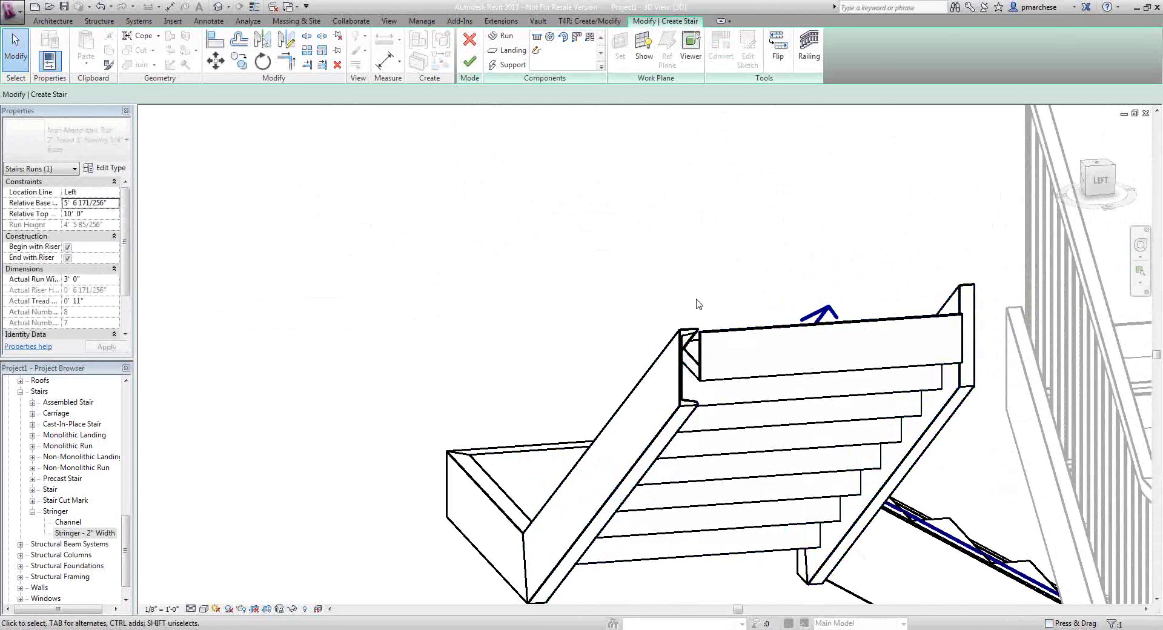
{"action": "left_click", "coordinate": [697, 304]}
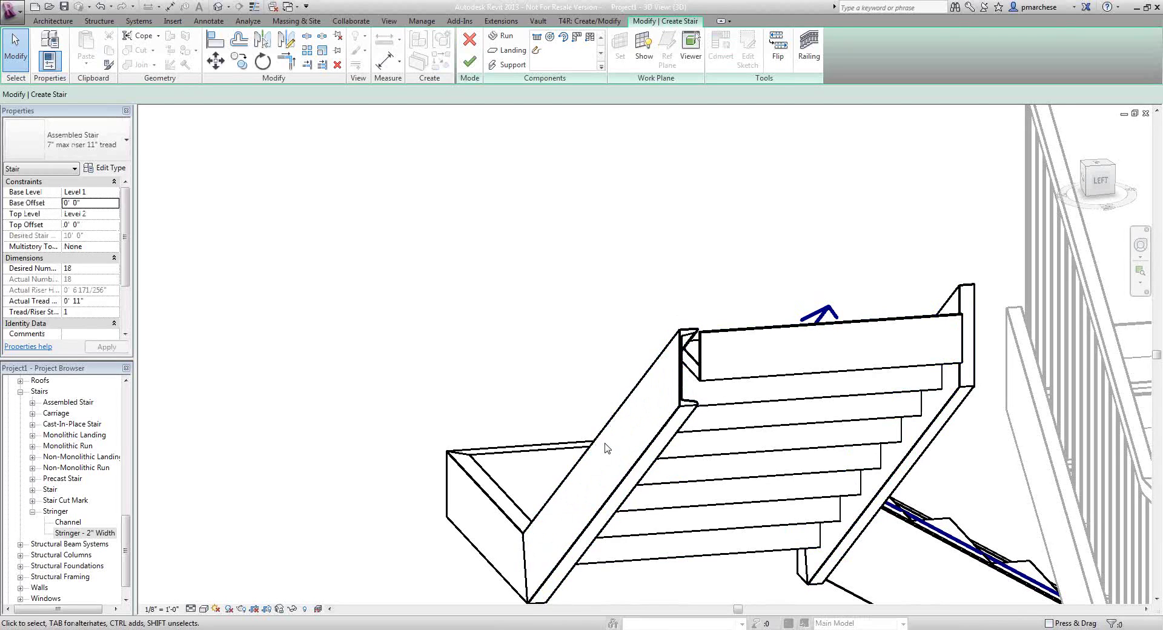
{"action": "scroll", "coordinate": [670, 355], "scroll_direction": "down", "scroll_amount": 6}
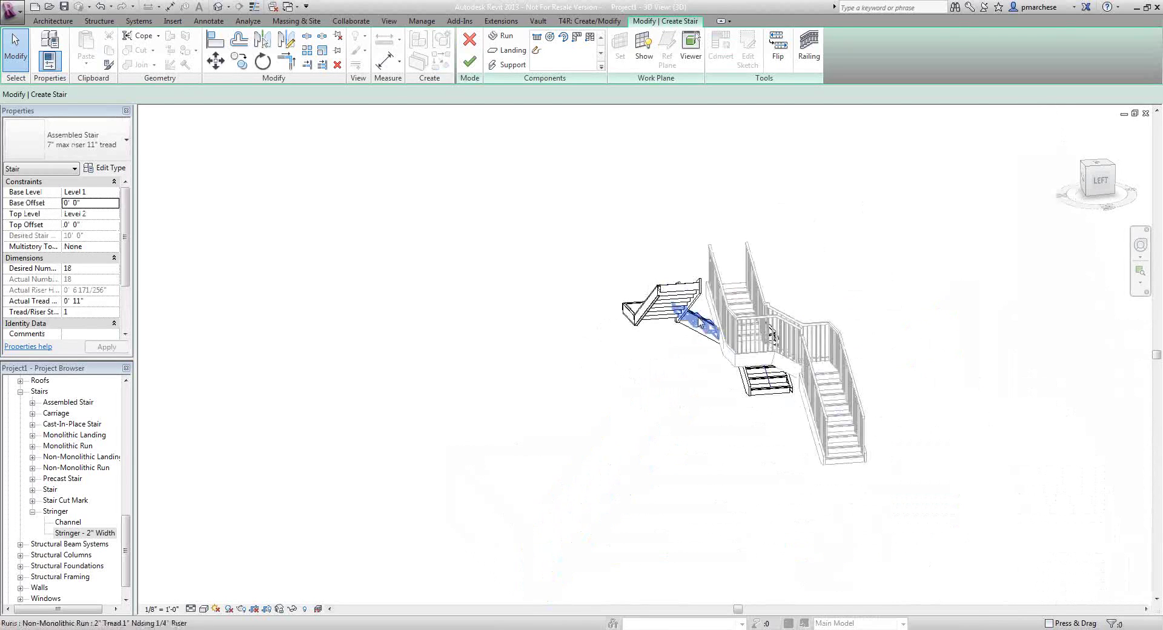
{"action": "middle_click_drag", "start_coordinate": [956, 380], "coordinate": [569, 176], "text": "shift"}
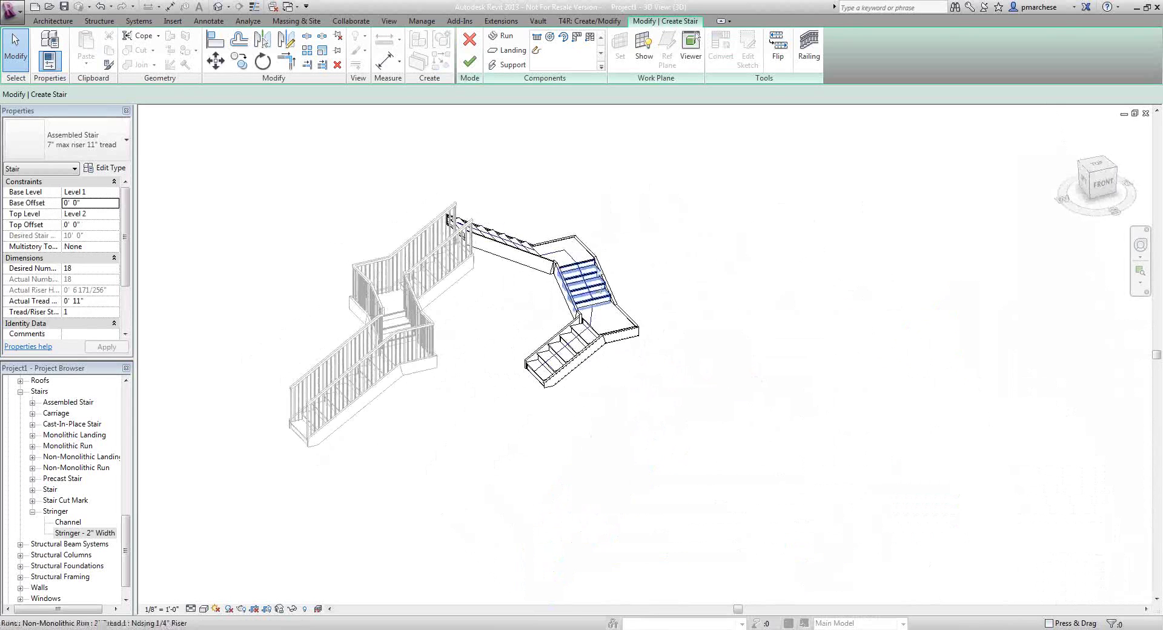
{"action": "left_click", "coordinate": [469, 61]}
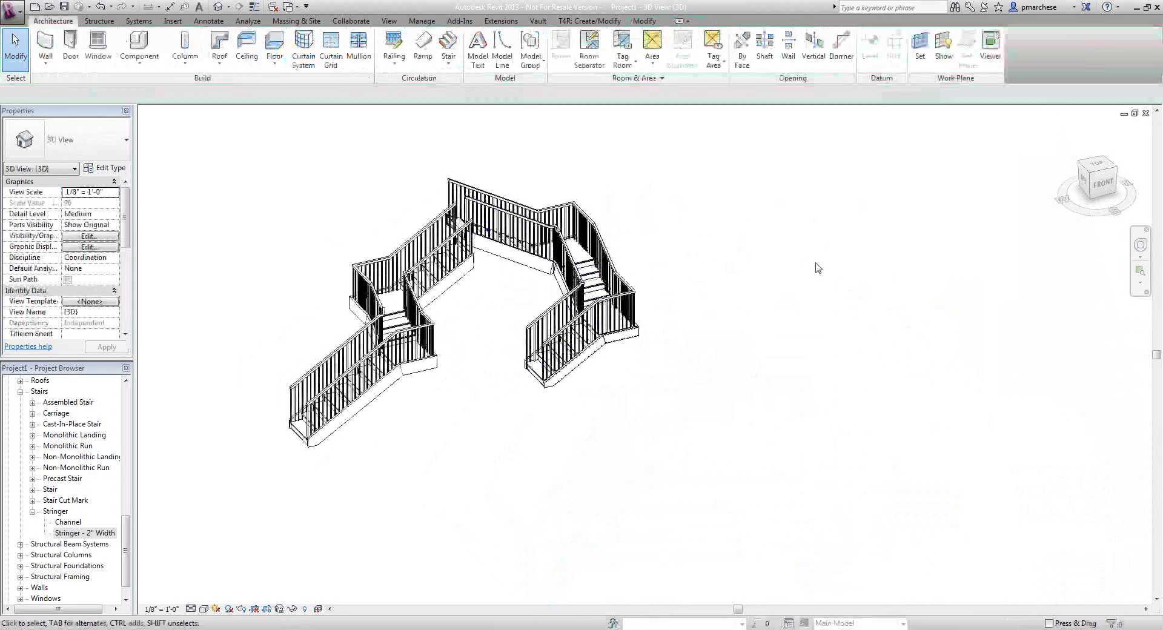
Draw a section line across the first stair on the Level 1 plan
{"action": "scroll", "coordinate": [78, 413], "scroll_direction": "up", "scroll_amount": 15}
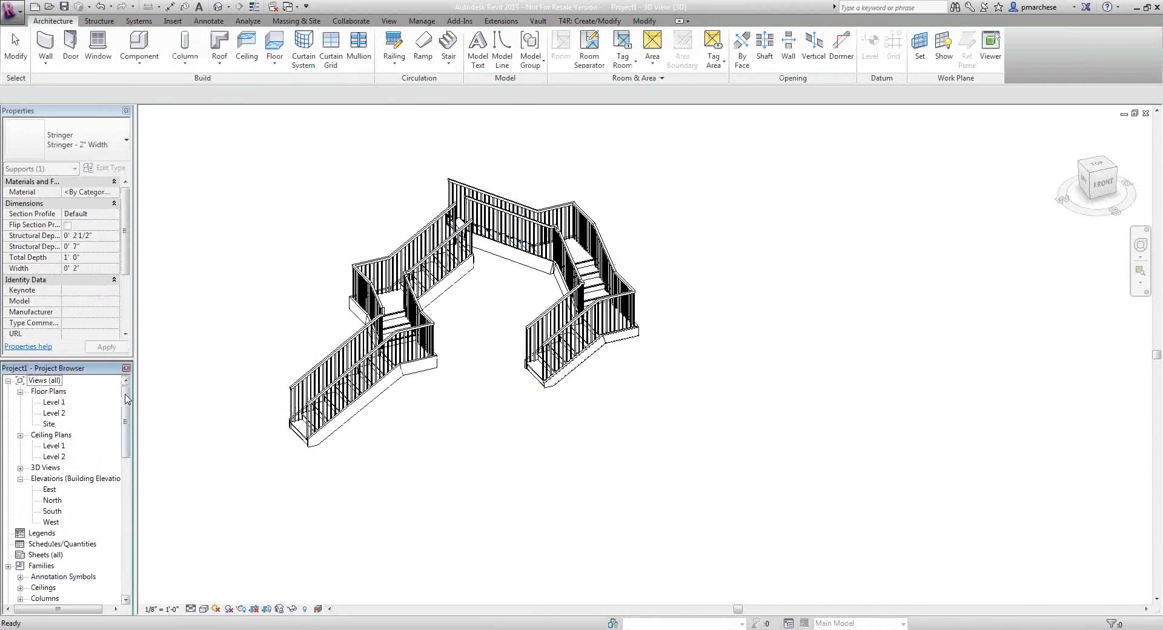
{"action": "double_click", "coordinate": [54, 403]}
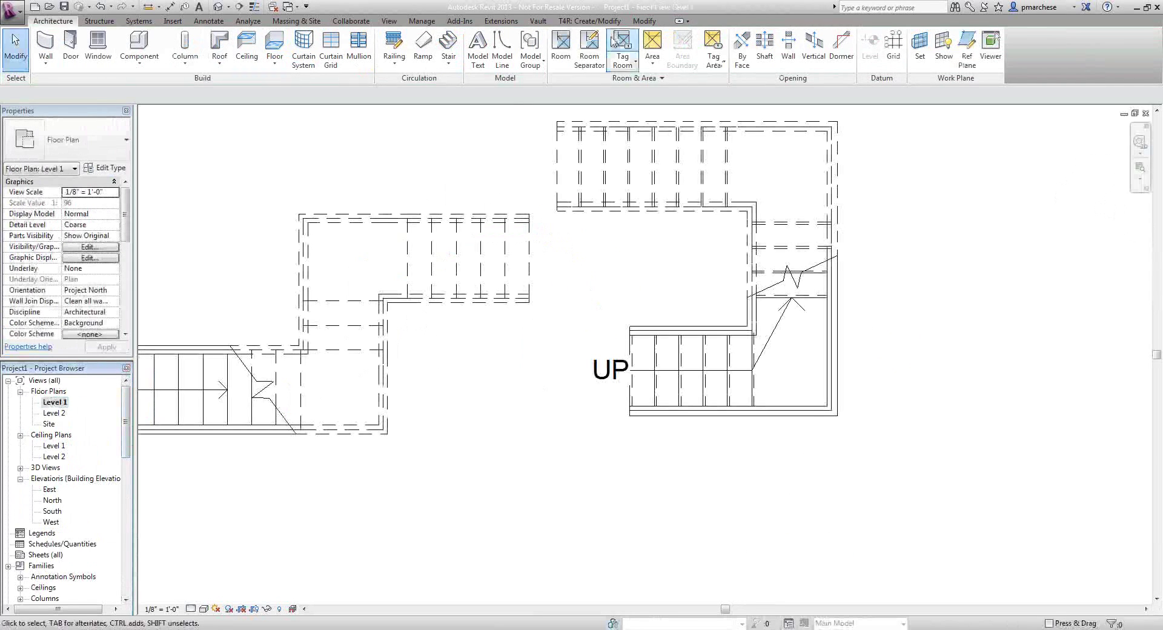
{"action": "left_click", "coordinate": [239, 6]}
{"action": "scroll", "coordinate": [394, 364], "scroll_direction": "down", "scroll_amount": 2}
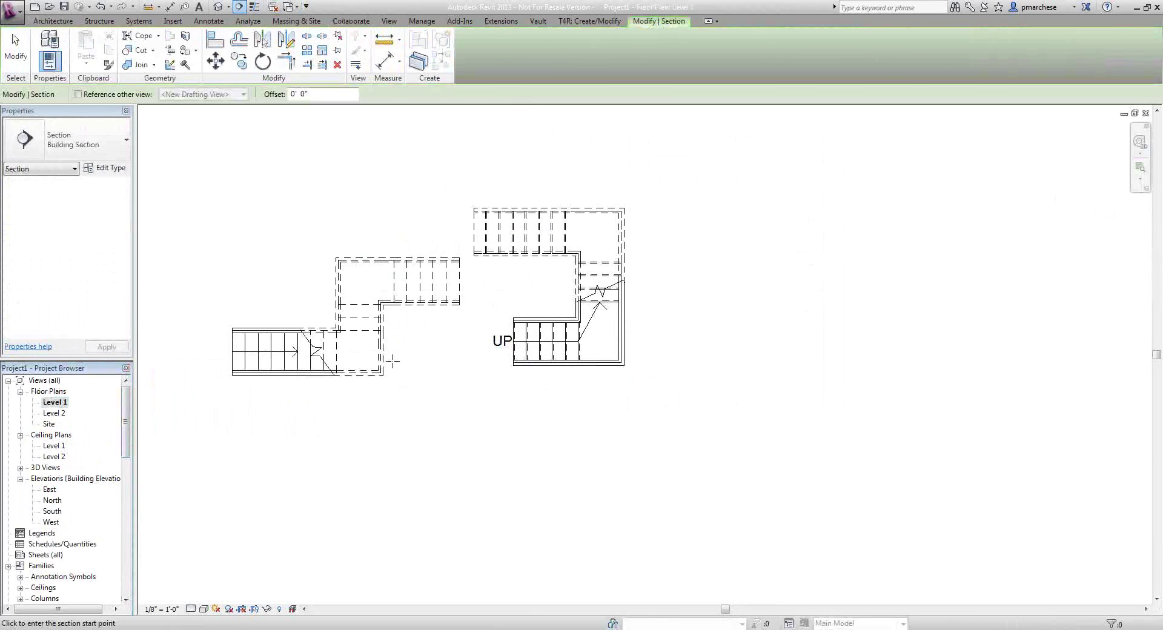
{"action": "left_click", "coordinate": [173, 357]}
{"action": "left_click", "coordinate": [463, 357]}
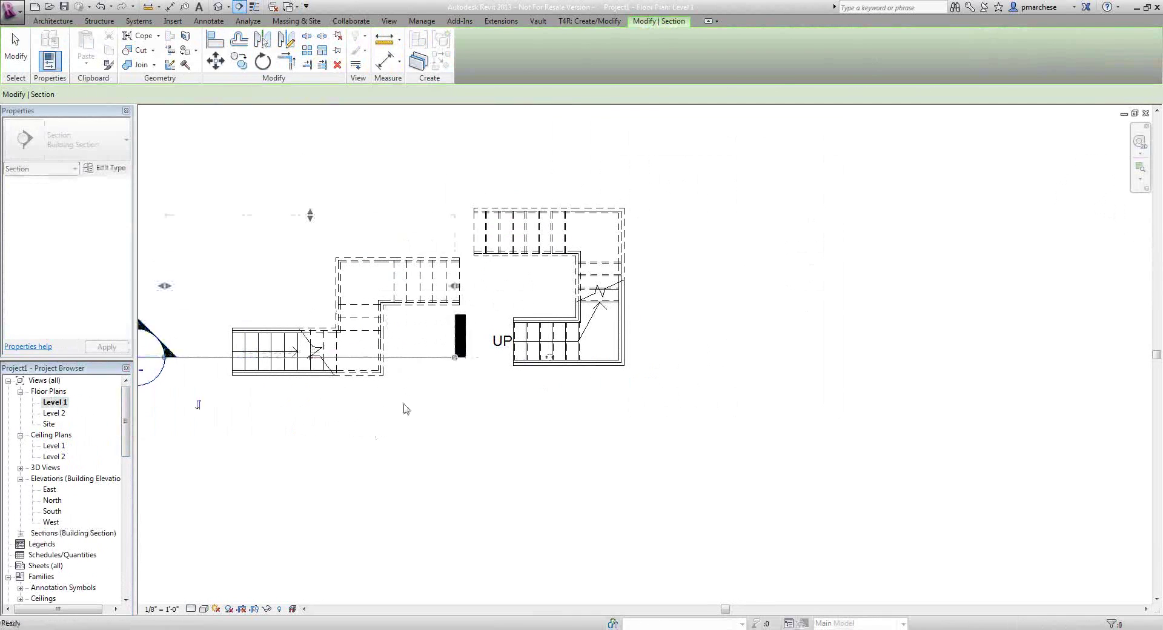
{"action": "key", "text": "Escape"}
{"action": "key", "text": "Escape"}
Open the new Section 1 view through the stair
{"action": "double_click", "coordinate": [150, 340]}
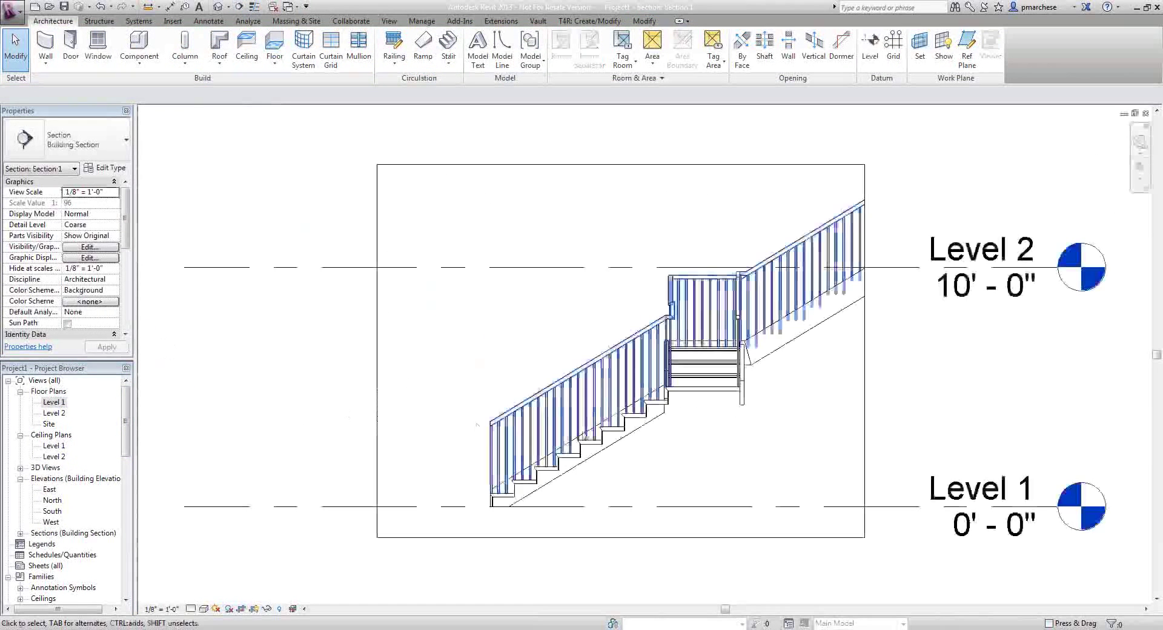
{"action": "scroll", "coordinate": [530, 475], "scroll_direction": "up", "scroll_amount": 3}
{"action": "scroll", "coordinate": [594, 517], "scroll_direction": "up", "scroll_amount": 4}
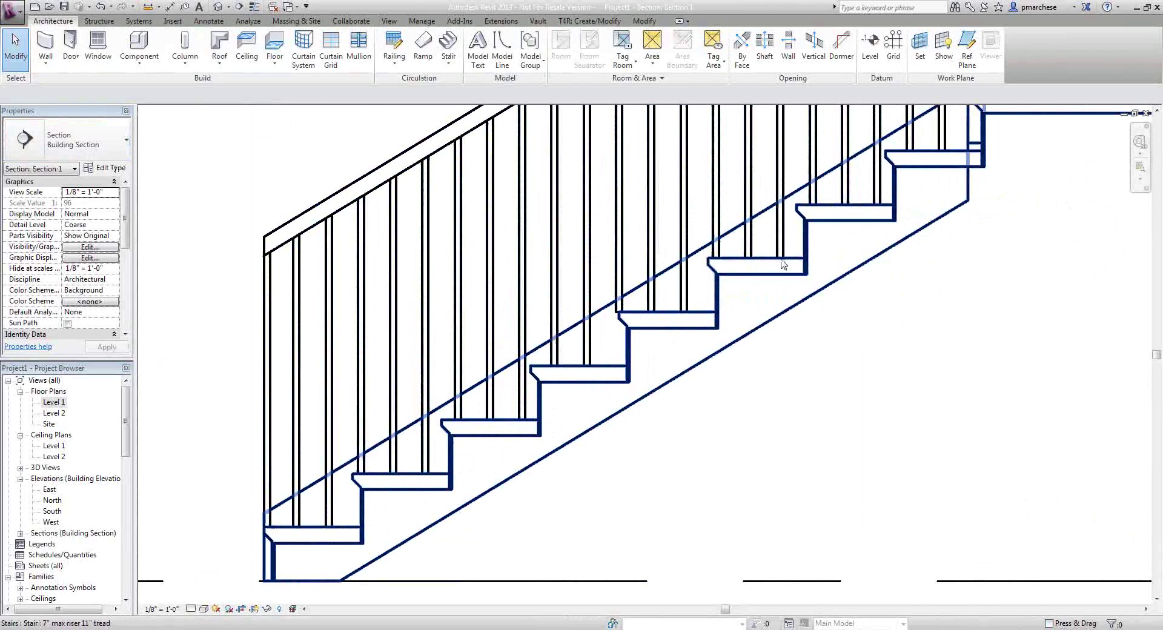
{"action": "left_click", "coordinate": [449, 48]}
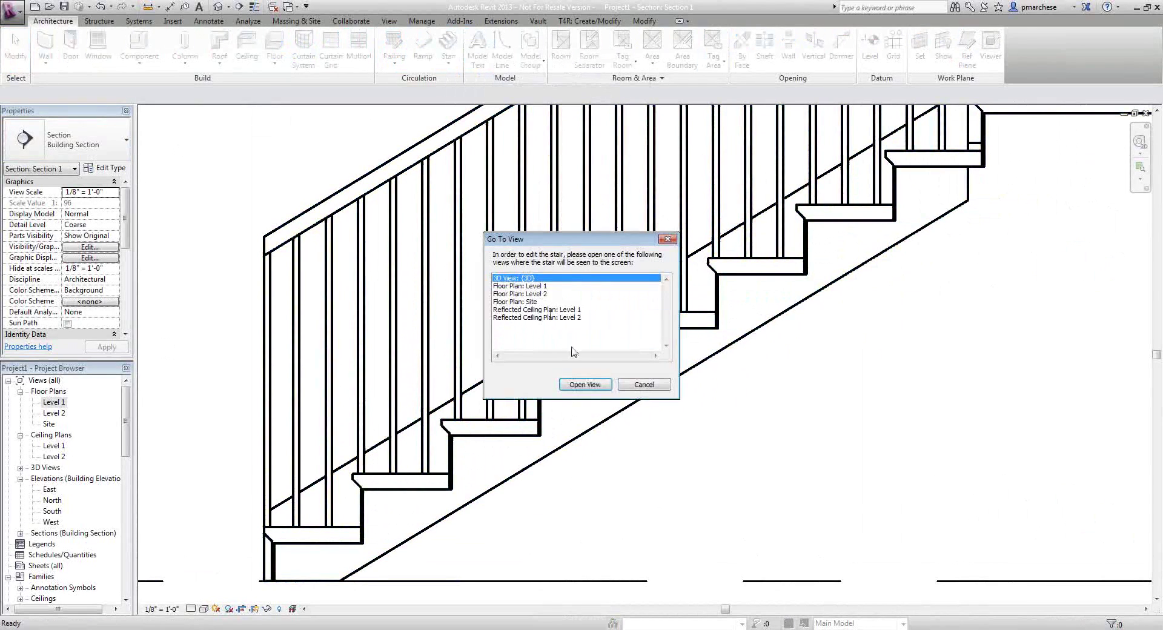
Review the left stringer type's depth below the treads, then cancel the type dialogs
{"action": "left_click", "coordinate": [585, 385]}
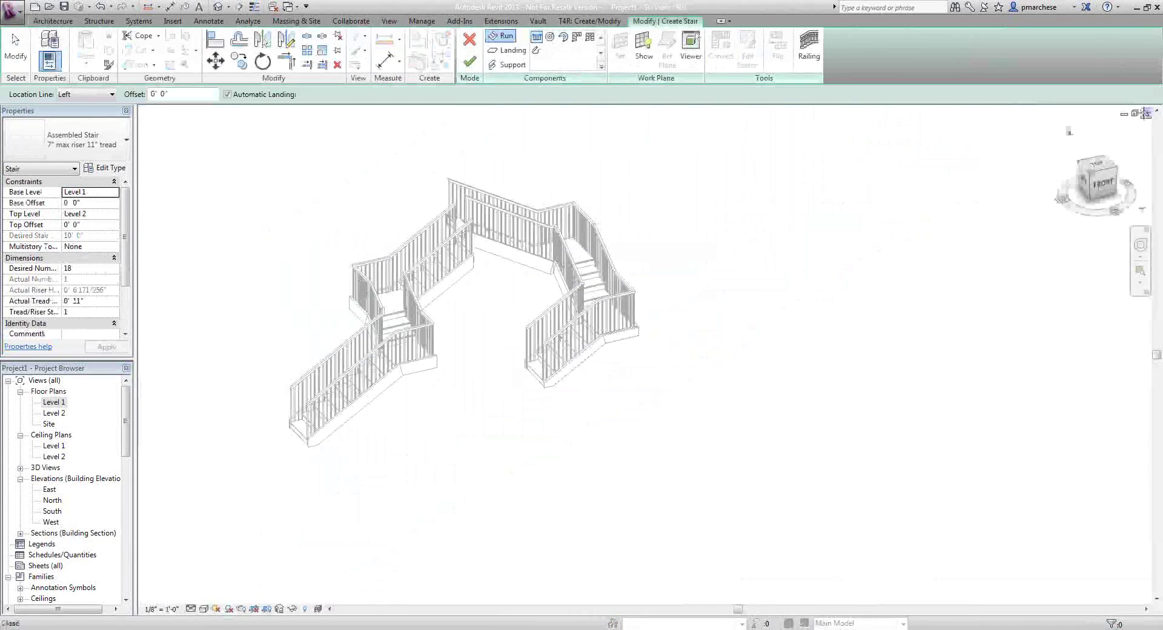
{"action": "left_click", "coordinate": [105, 168]}
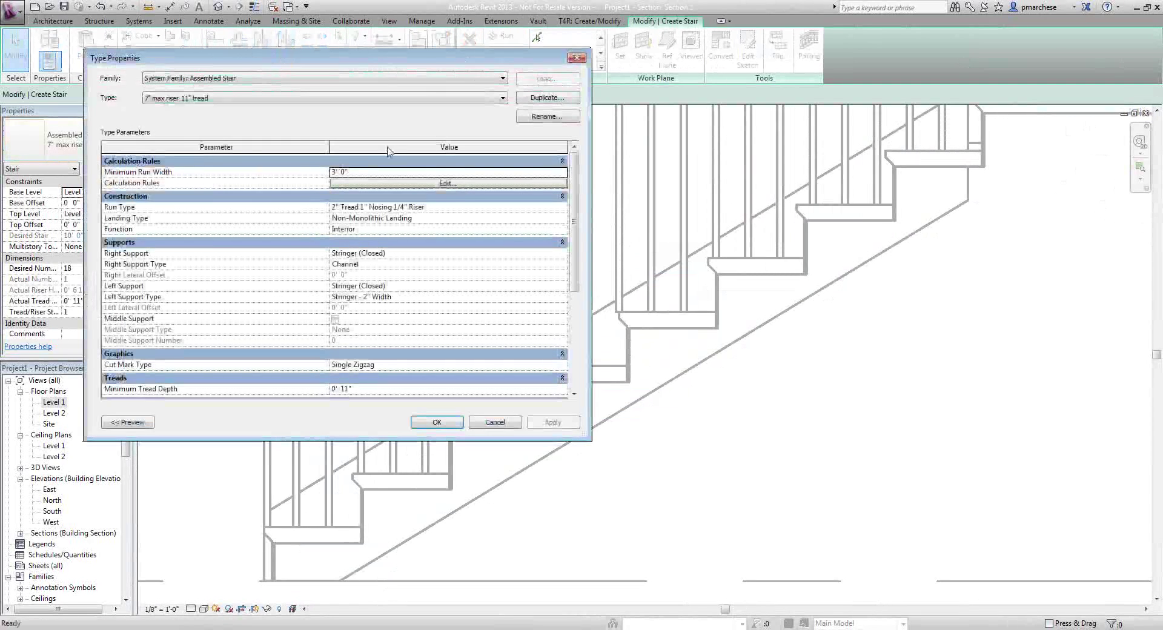
{"action": "left_click_drag", "start_coordinate": [424, 61], "coordinate": [368, 44]}
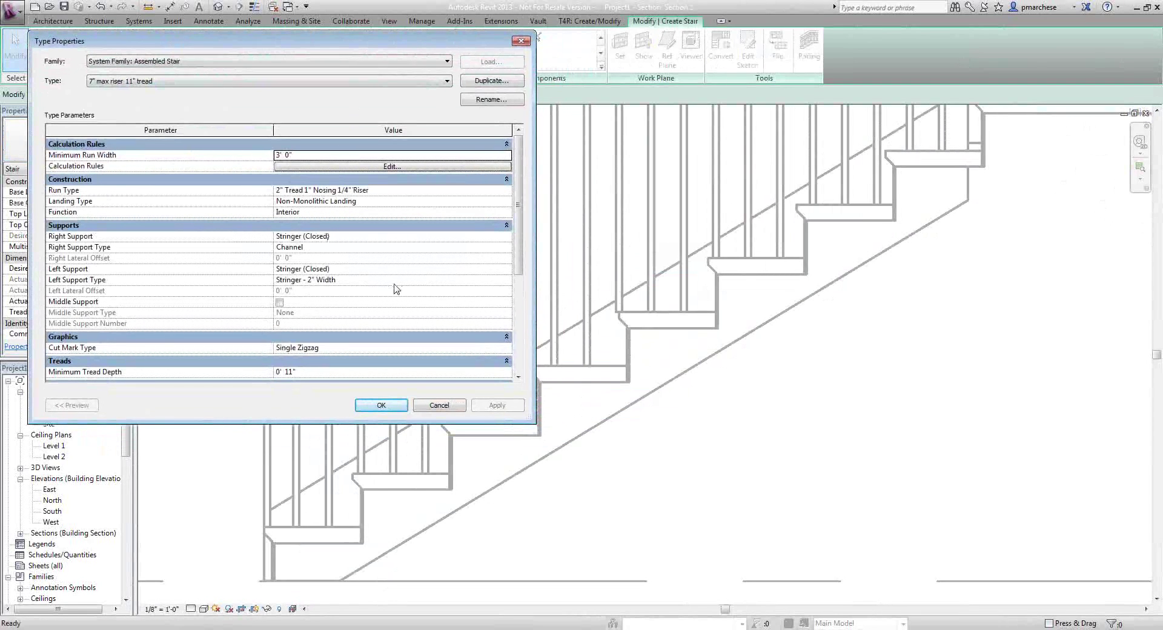
{"action": "left_click", "coordinate": [494, 279]}
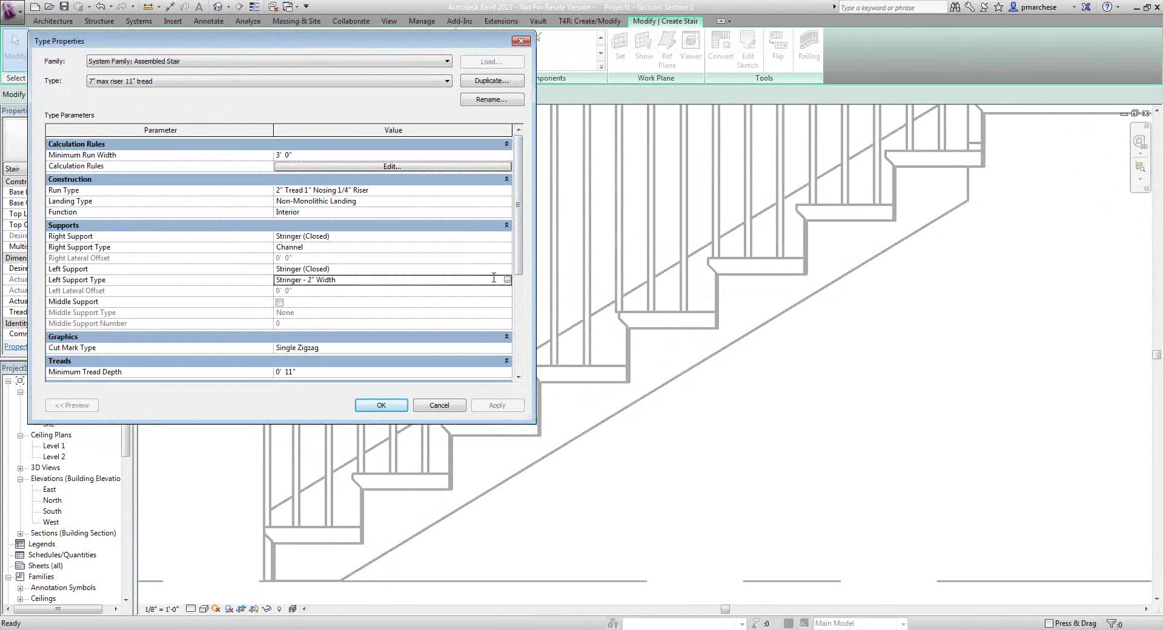
{"action": "left_click", "coordinate": [507, 279]}
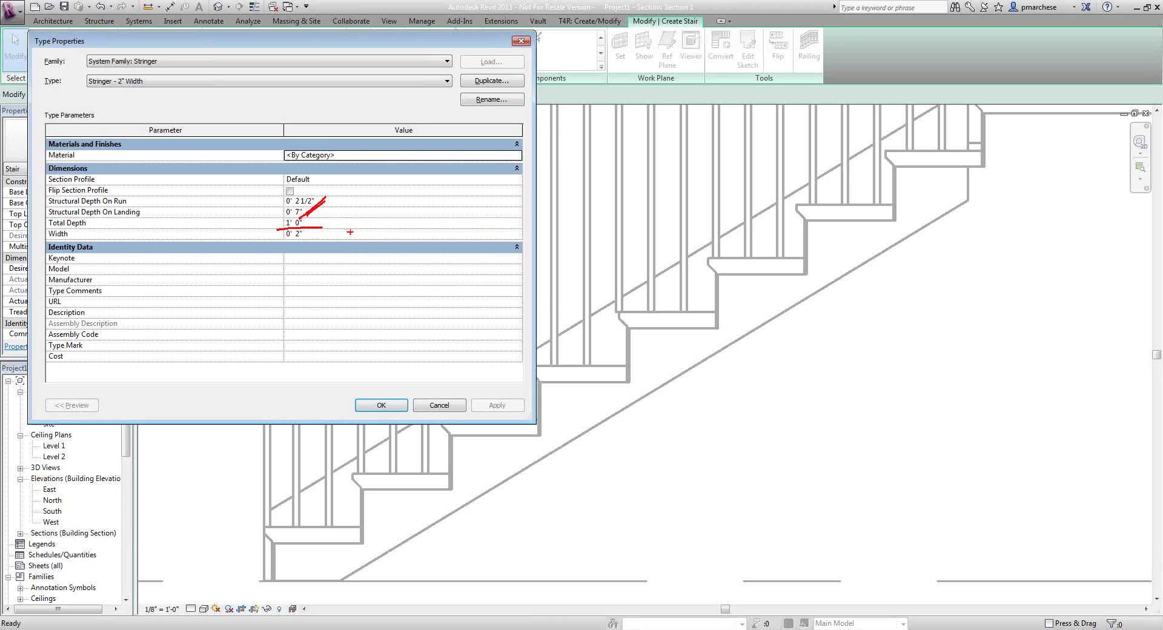
{"action": "left_click_drag", "start_coordinate": [724, 223], "coordinate": [769, 282]}
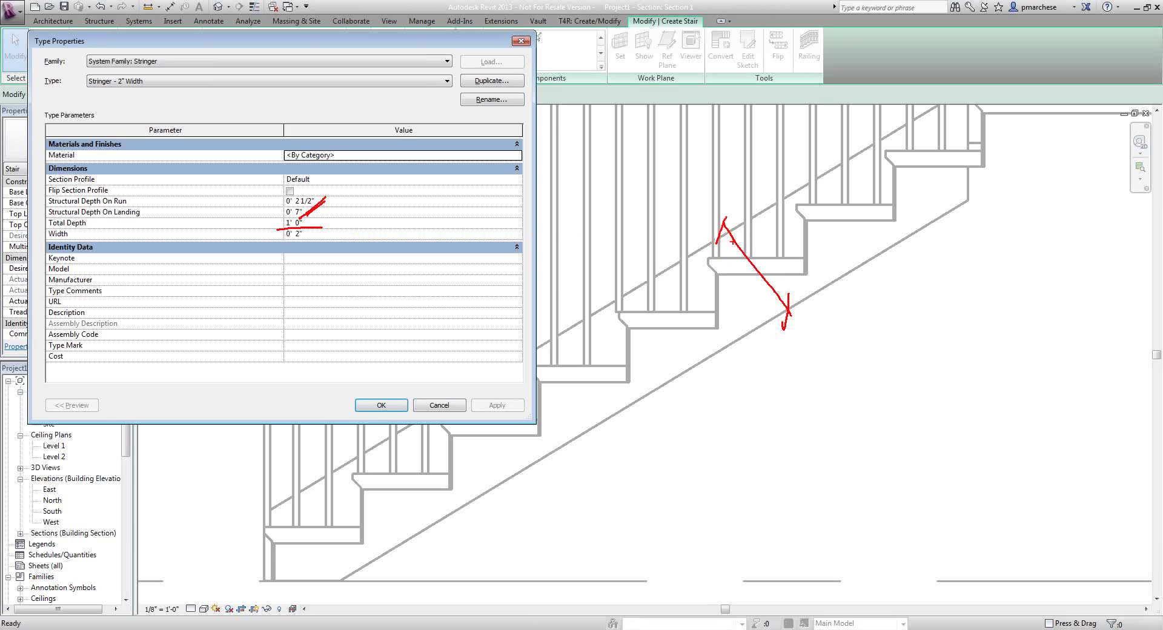
{"action": "left_click_drag", "start_coordinate": [894, 217], "coordinate": [910, 249]}
{"action": "key", "text": "Escape"}
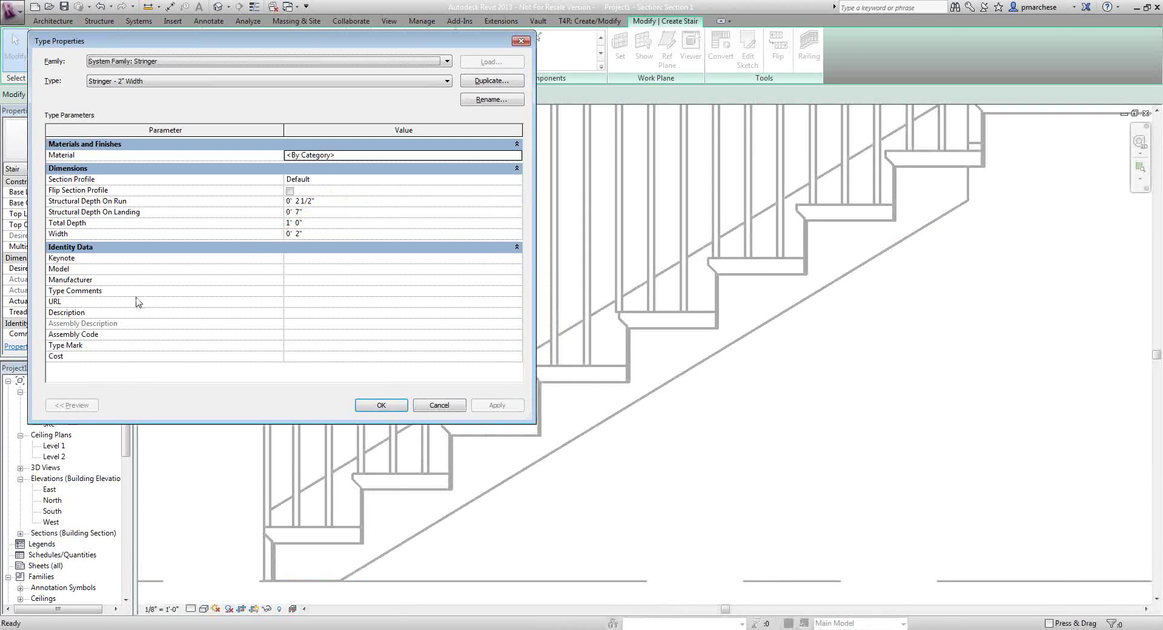
{"action": "left_click", "coordinate": [440, 406]}
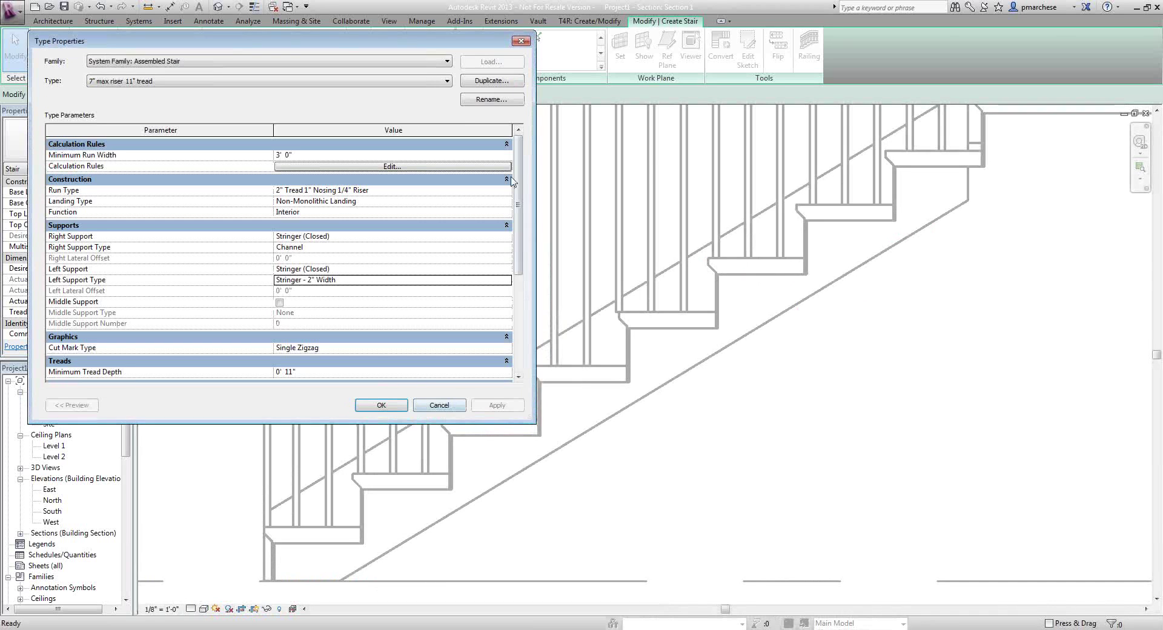
{"action": "left_click", "coordinate": [532, 49]}
Place an 18-riser full-step spiral run in the 3D view beside the existing stairs
{"action": "left_click", "coordinate": [218, 7]}
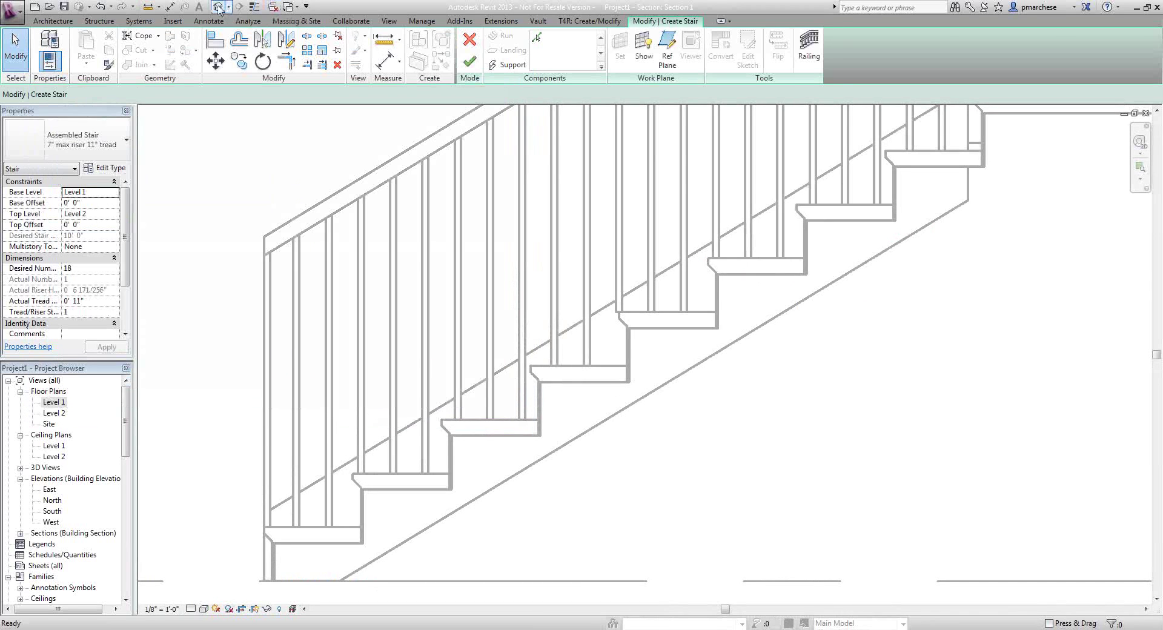
{"action": "middle_click_drag", "start_coordinate": [518, 393], "coordinate": [644, 323]}
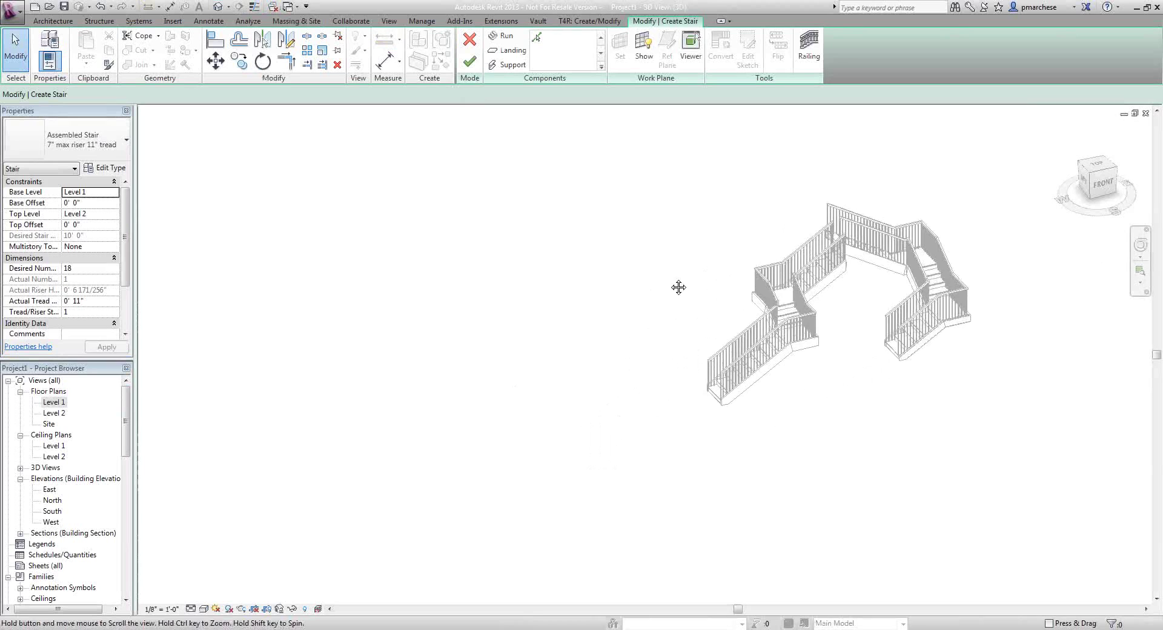
{"action": "left_click", "coordinate": [505, 36]}
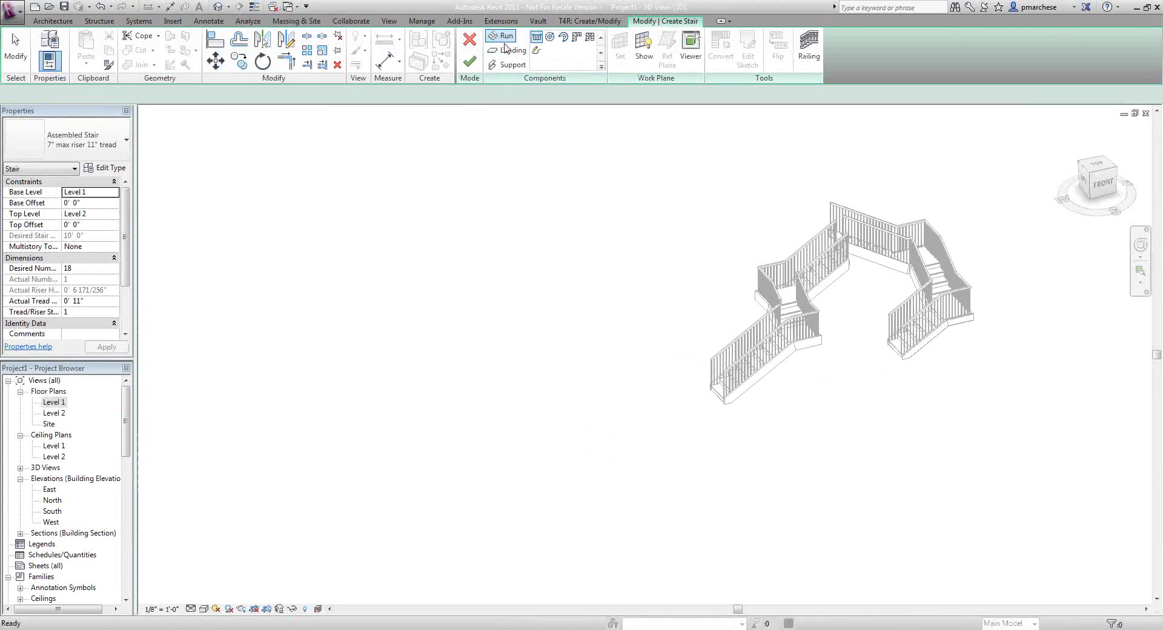
{"action": "left_click", "coordinate": [563, 38]}
{"action": "left_click", "coordinate": [519, 345]}
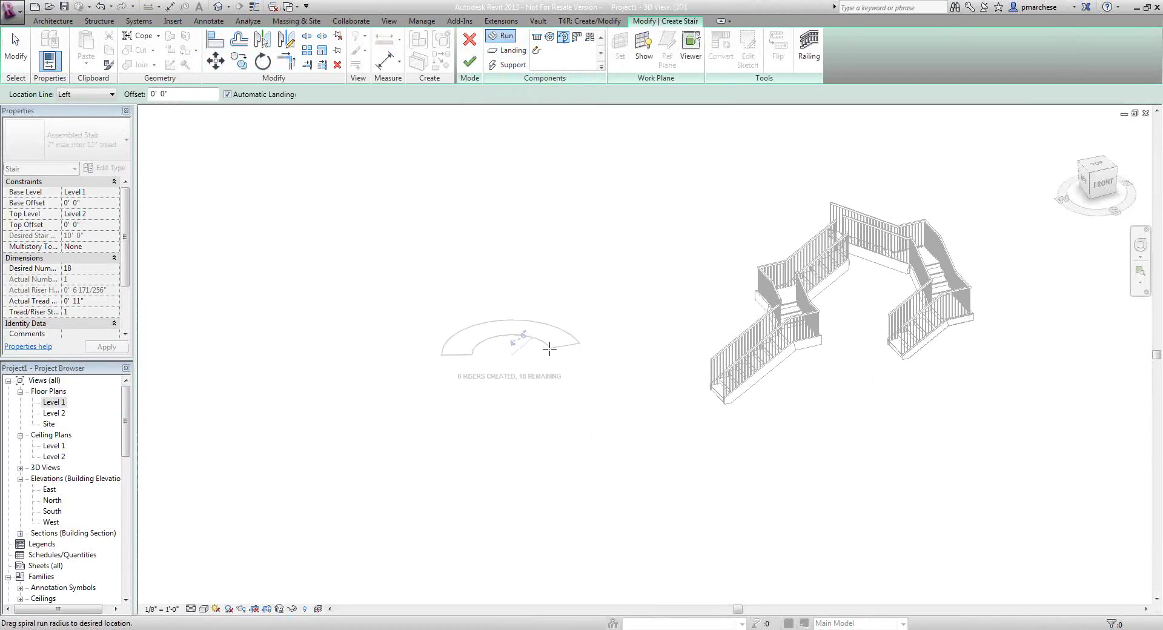
{"action": "left_click", "coordinate": [435, 339]}
{"action": "key", "text": "Escape"}
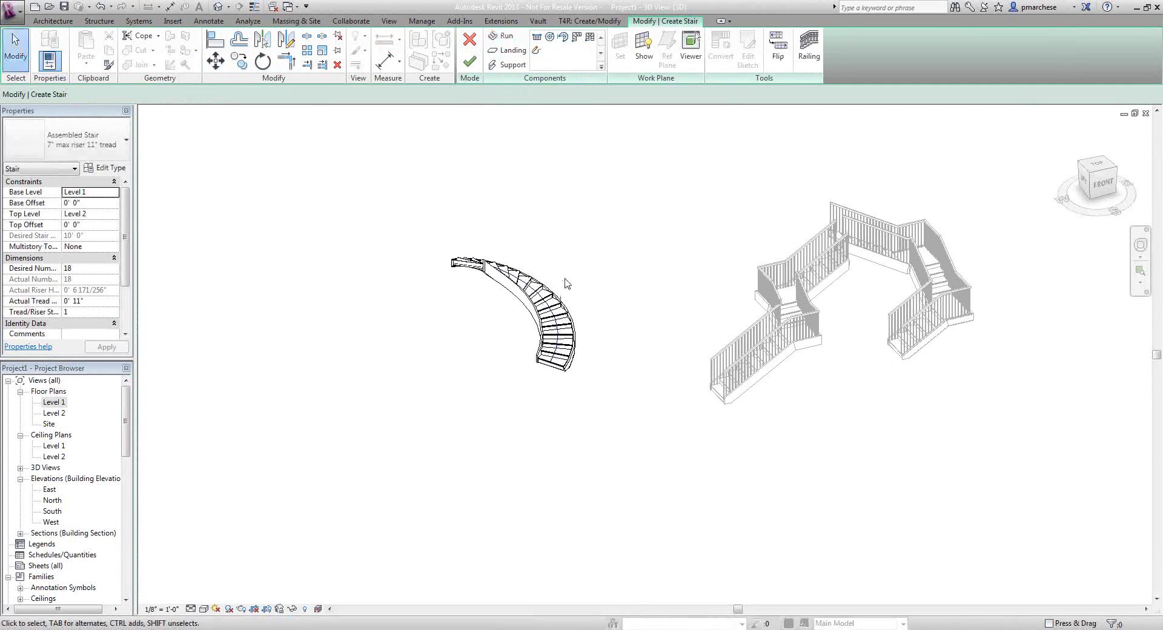
{"action": "scroll", "coordinate": [567, 283], "scroll_direction": "up", "scroll_amount": 5}
{"action": "left_click", "coordinate": [118, 171]}
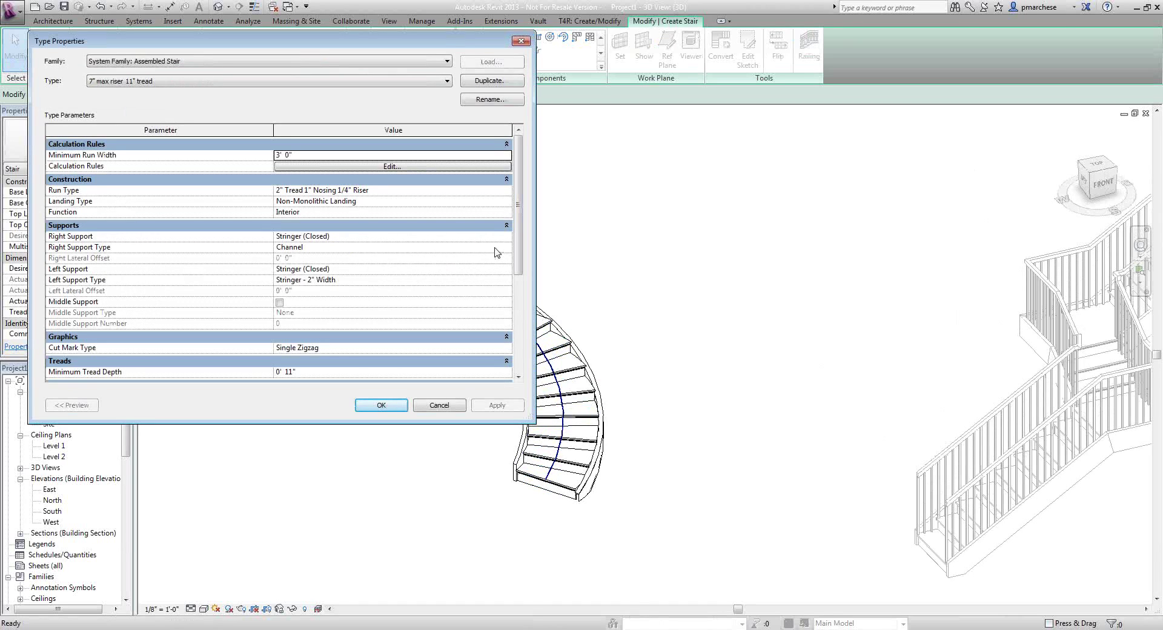
Duplicate the right stringer as 'Channel 2' with 10' structural depth on run, and confirm
{"action": "left_click", "coordinate": [497, 249]}
{"action": "left_click", "coordinate": [508, 249]}
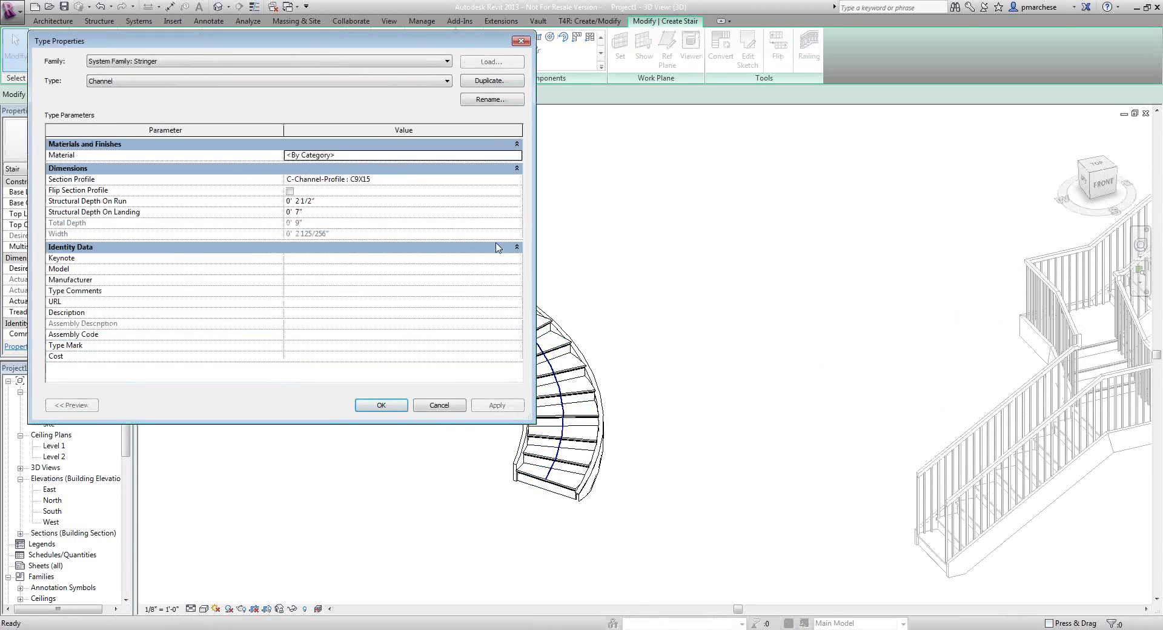
{"action": "left_click", "coordinate": [488, 81]}
{"action": "left_click", "coordinate": [446, 292]}
{"action": "left_click", "coordinate": [332, 212]}
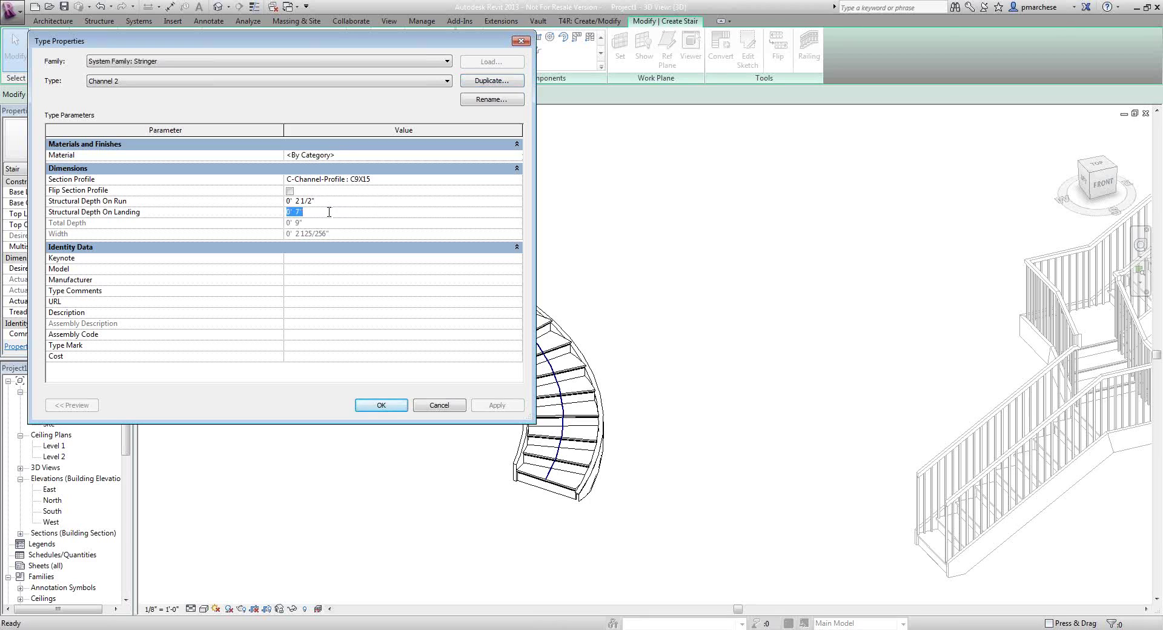
{"action": "left_click", "coordinate": [324, 202]}
{"action": "type", "text": "10"}
{"action": "key", "text": "Return"}
{"action": "left_click", "coordinate": [384, 406]}
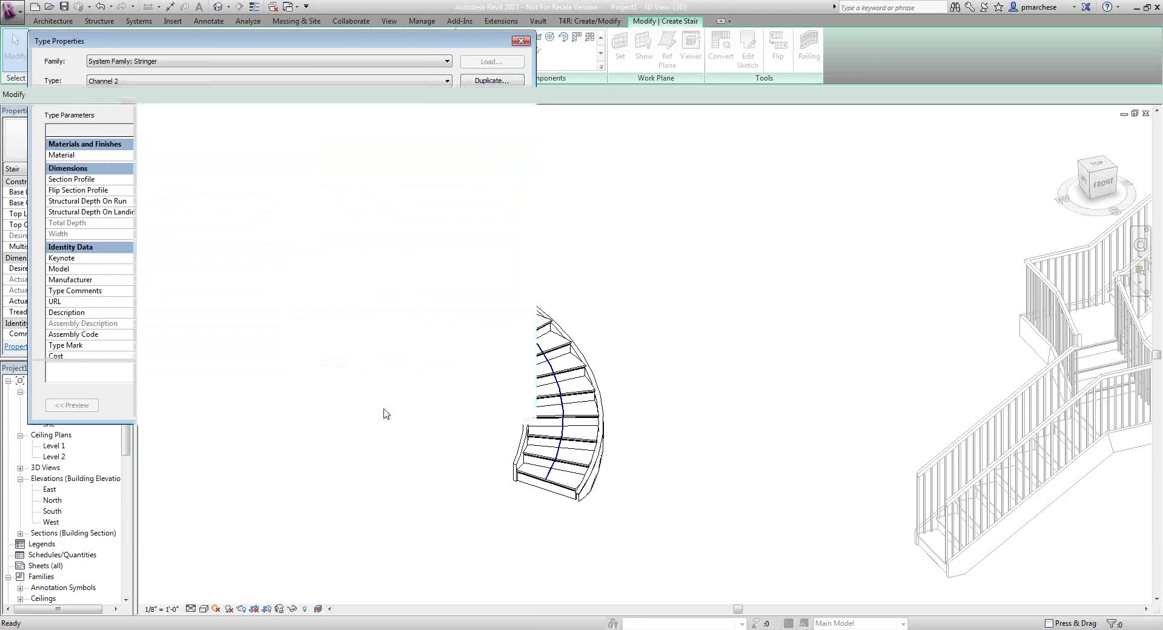
{"action": "left_click", "coordinate": [383, 406]}
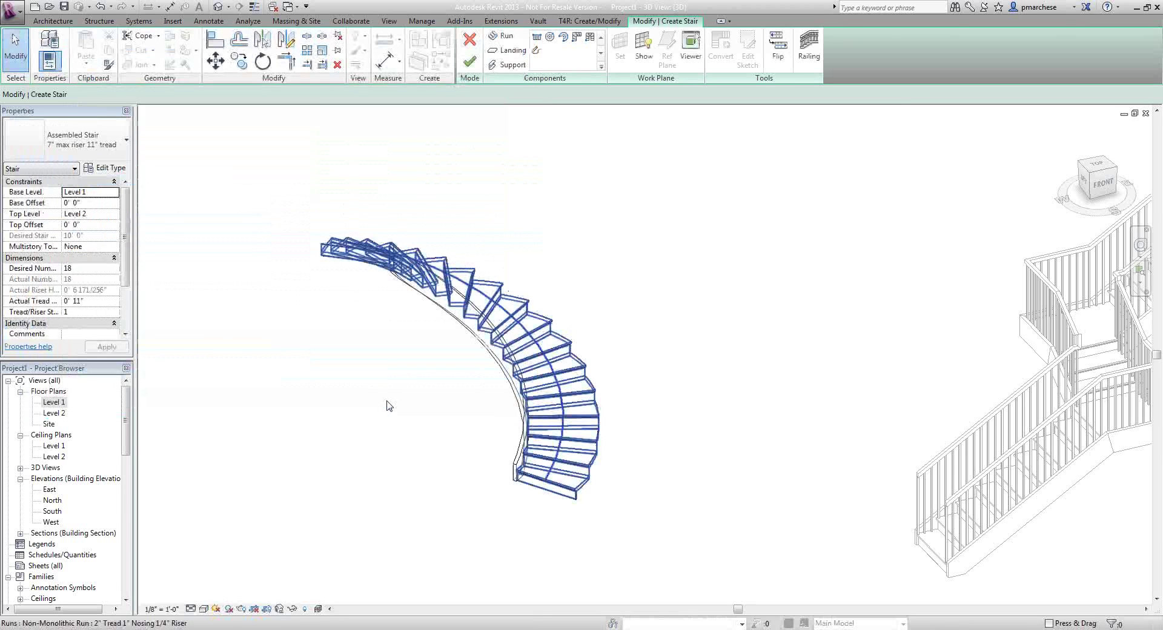
Inspect the spiral run, then cancel the stair edit and confirm discarding it
{"action": "left_click", "coordinate": [600, 382]}
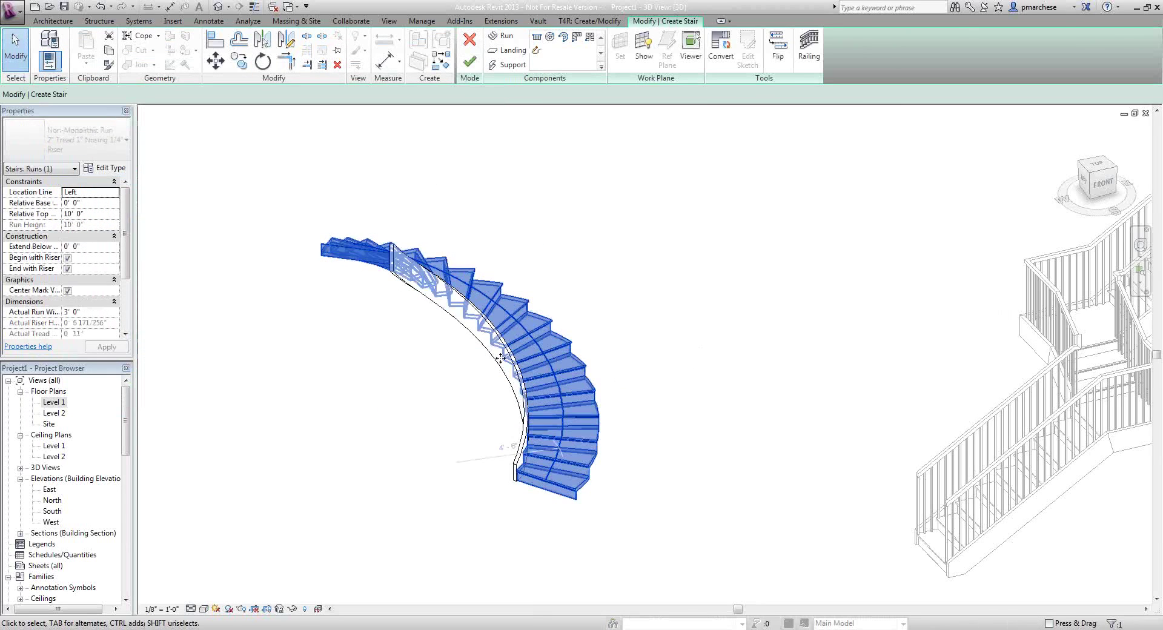
{"action": "middle_click_drag", "start_coordinate": [378, 345], "coordinate": [314, 367], "text": "shift"}
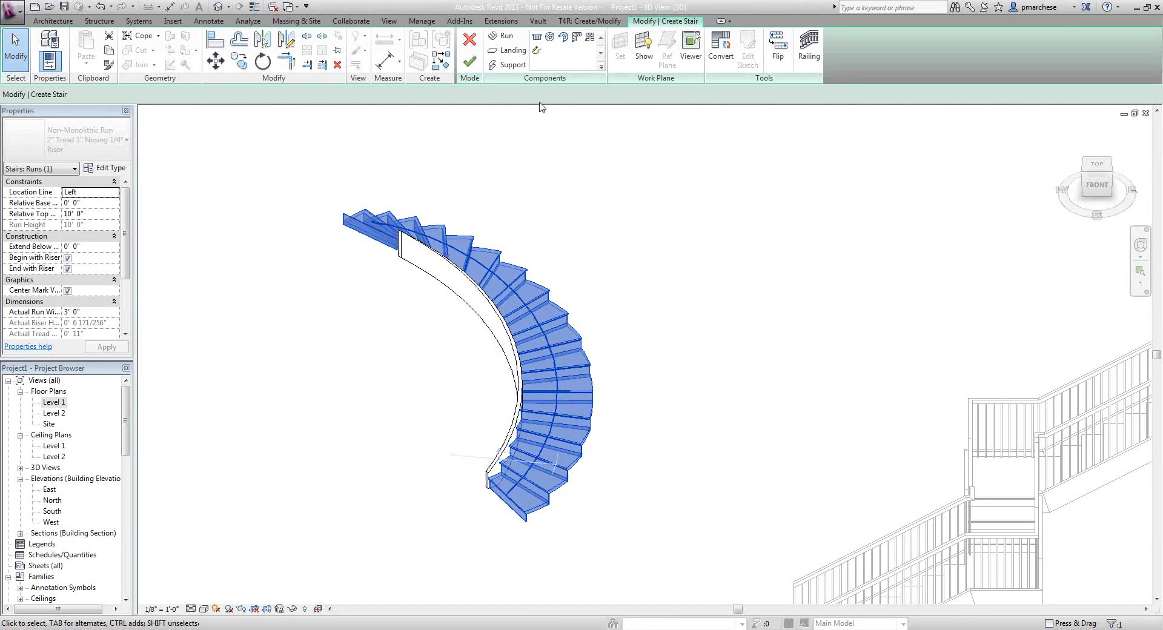
{"action": "left_click", "coordinate": [470, 39]}
{"action": "left_click", "coordinate": [619, 338]}
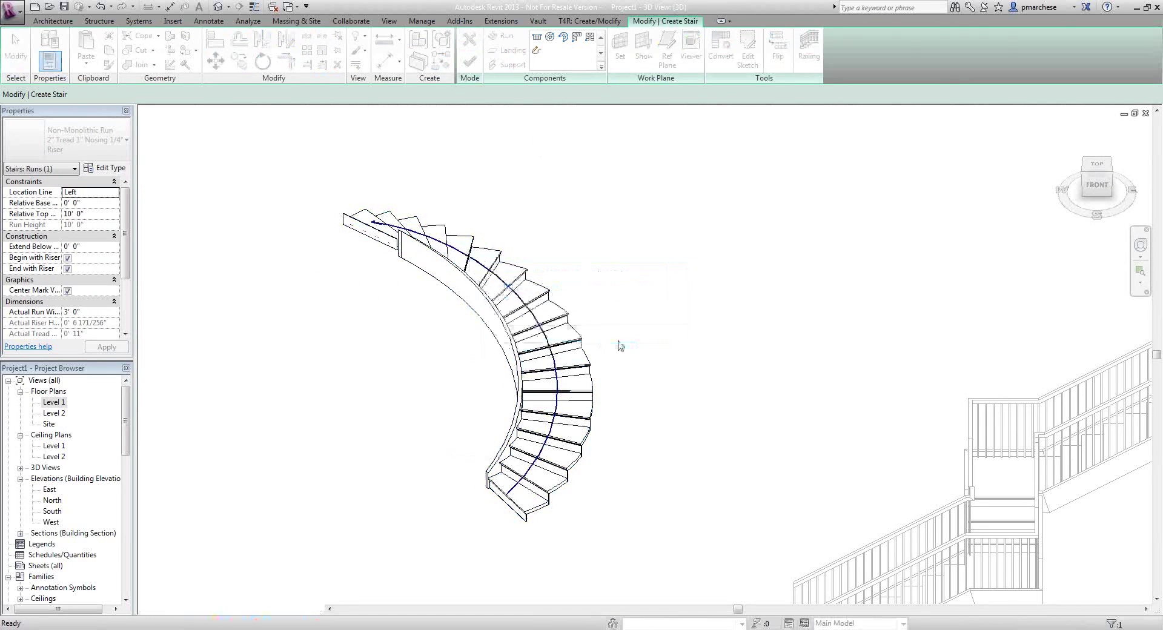
Sketch a centre-ends arc run as a spiral stair, finish it, and open its type properties
{"action": "left_click", "coordinate": [448, 61]}
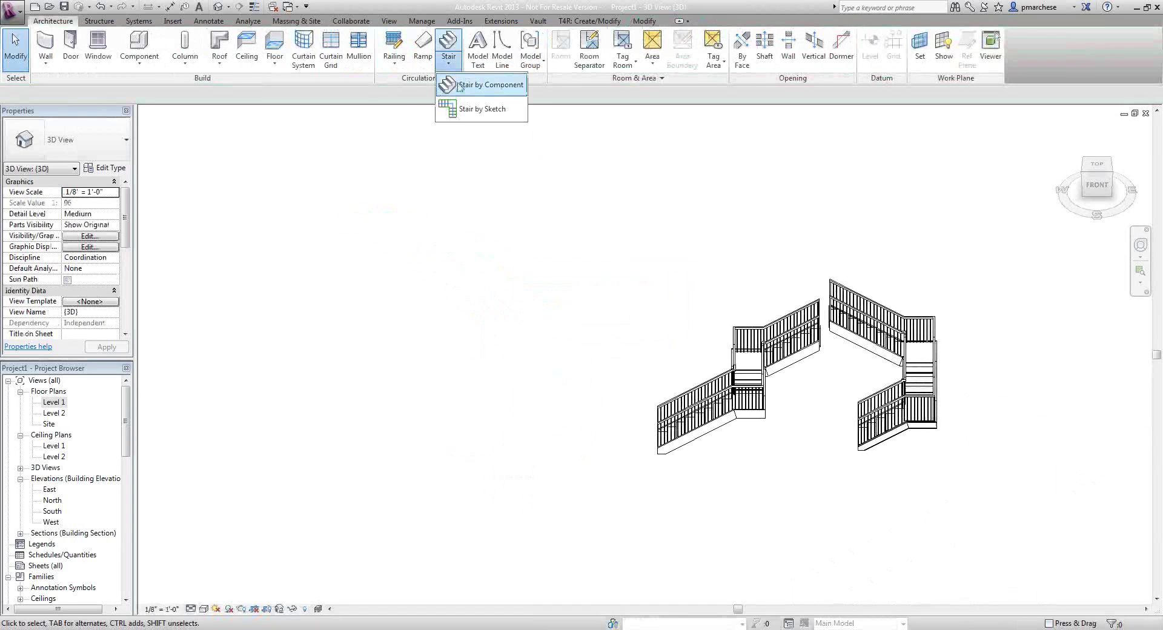
{"action": "left_click", "coordinate": [482, 109]}
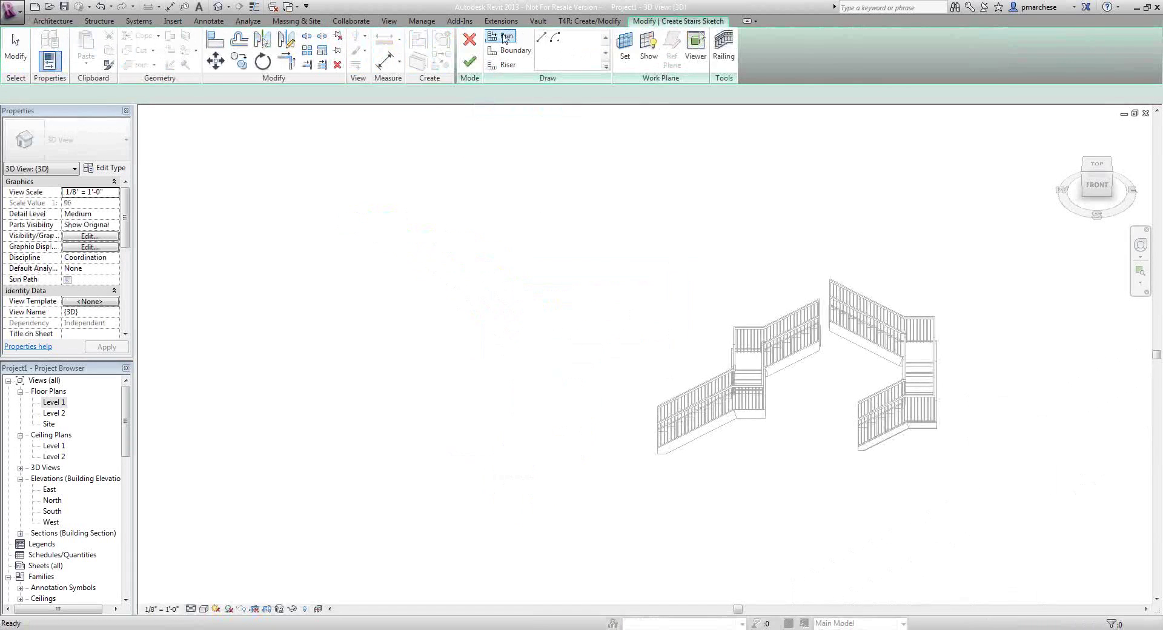
{"action": "left_click", "coordinate": [555, 38]}
{"action": "left_click", "coordinate": [478, 385]}
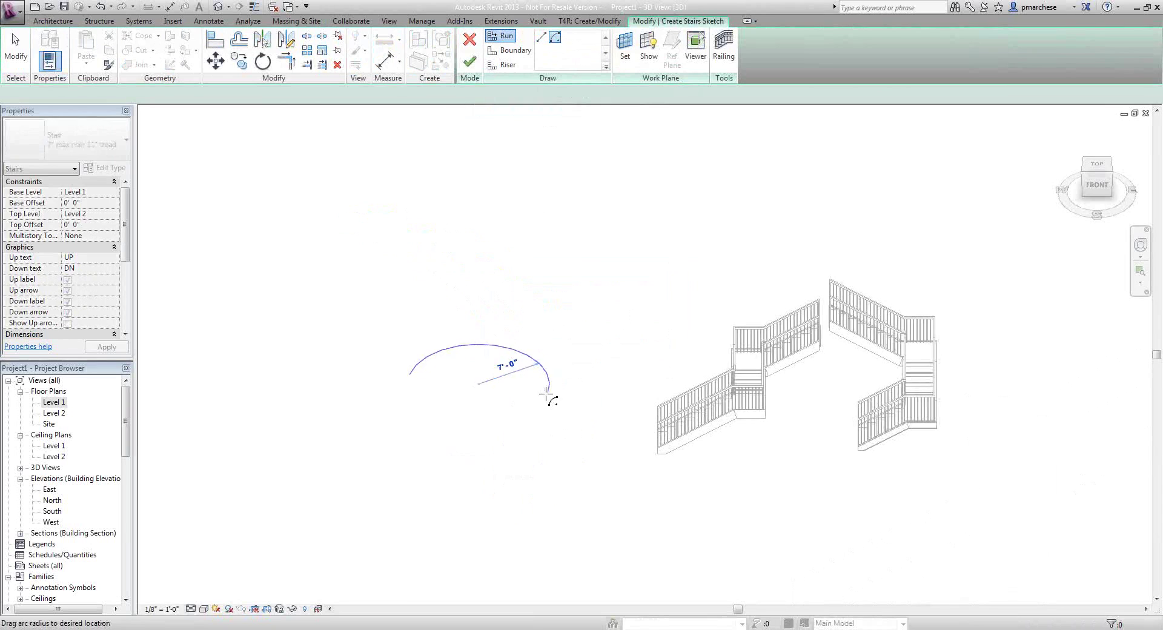
{"action": "left_click", "coordinate": [504, 395]}
{"action": "left_click", "coordinate": [479, 417]}
{"action": "key", "text": "Escape"}
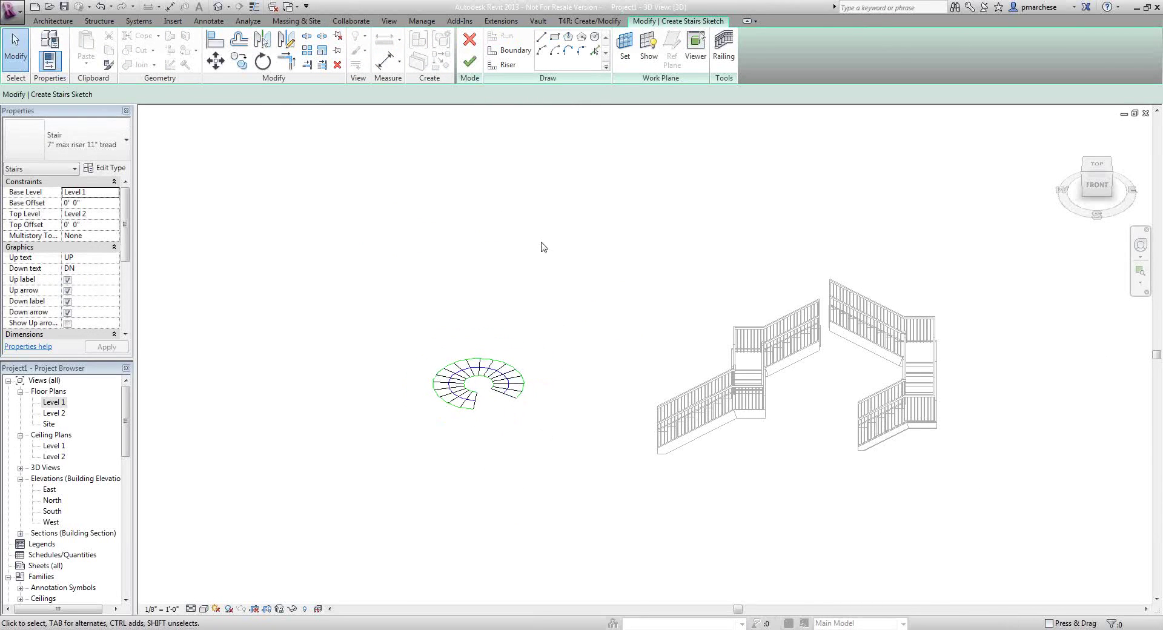
{"action": "left_click", "coordinate": [469, 61]}
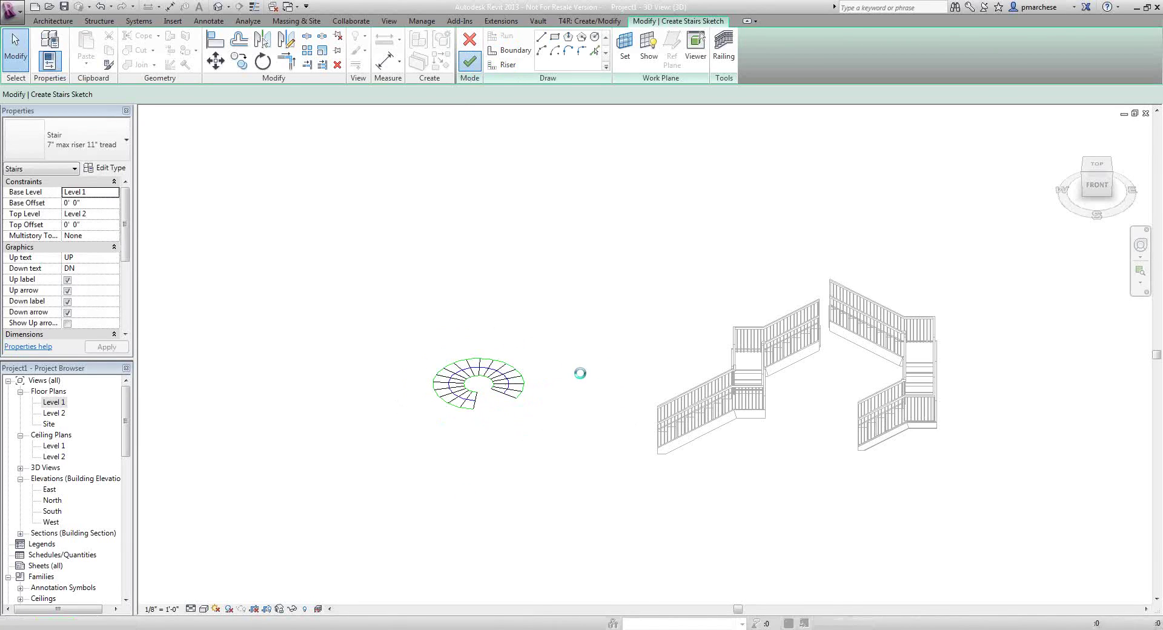
{"action": "scroll", "coordinate": [464, 358], "scroll_direction": "up", "scroll_amount": 3}
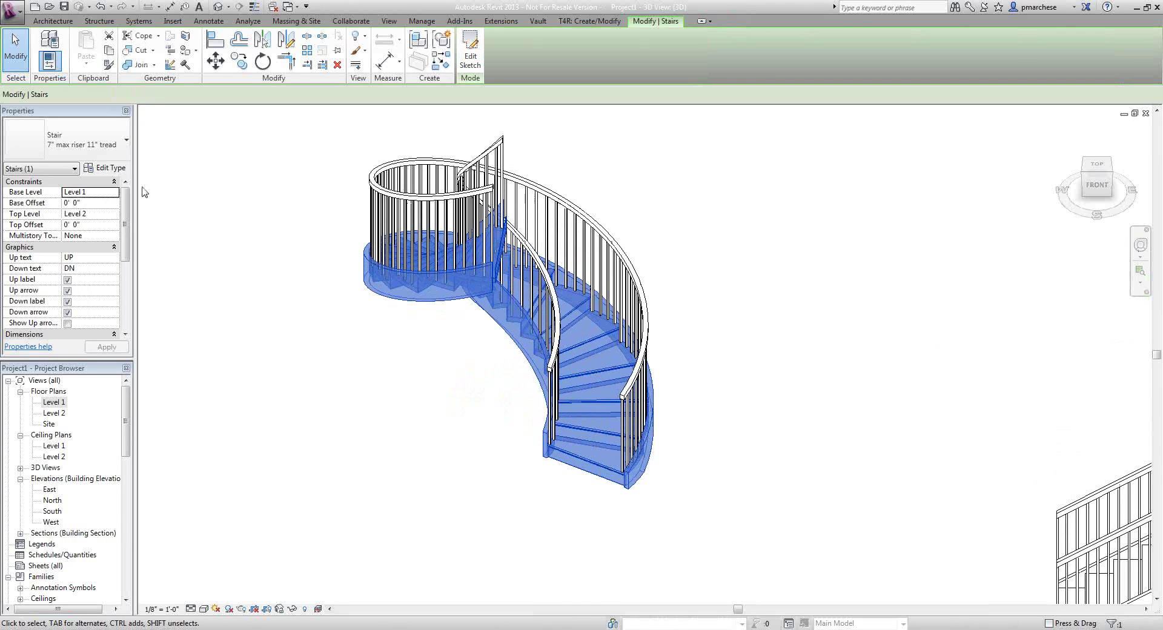
{"action": "left_click", "coordinate": [114, 169]}
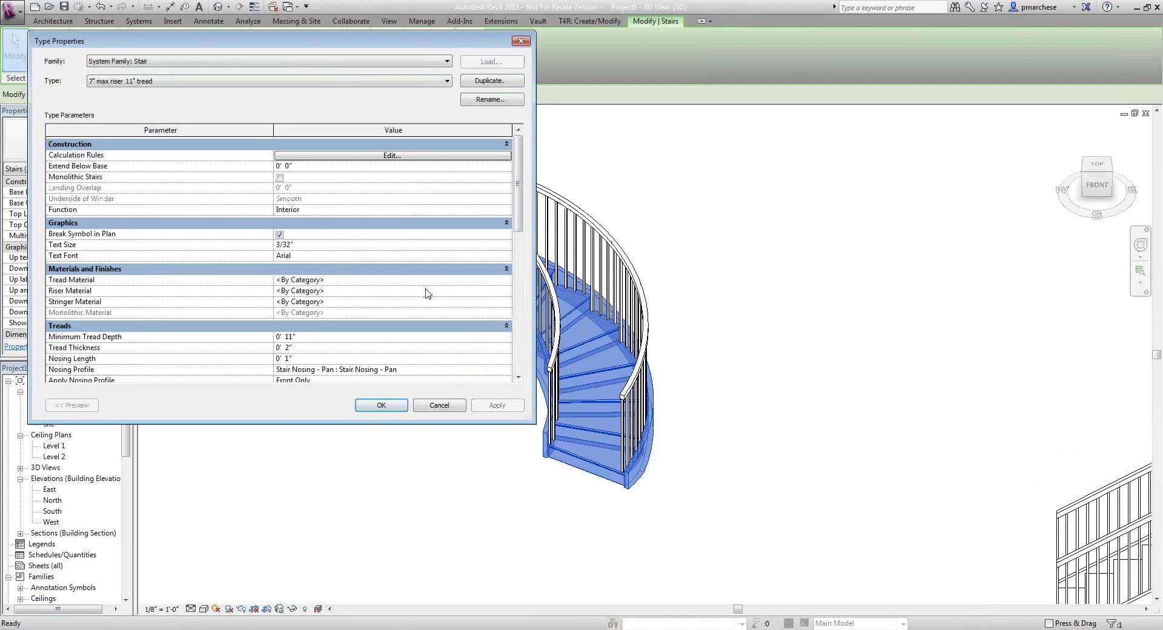
Set the spiral stair type's Stringer Height to 11'
{"action": "left_click_drag", "start_coordinate": [519, 219], "coordinate": [515, 261]}
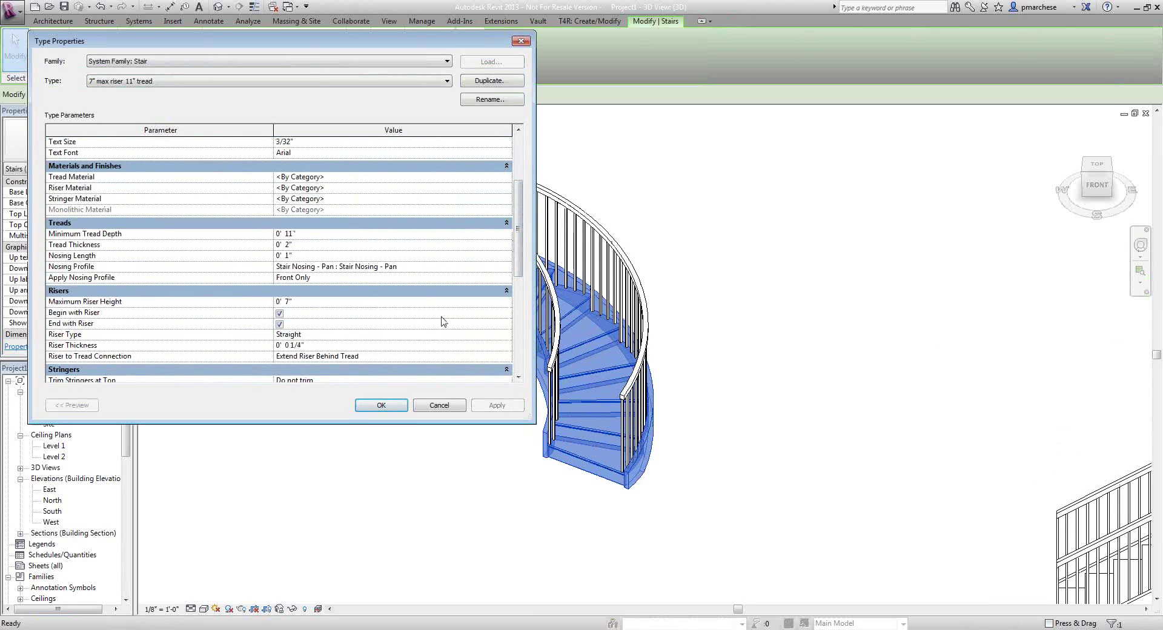
{"action": "left_click_drag", "start_coordinate": [514, 270], "coordinate": [514, 326]}
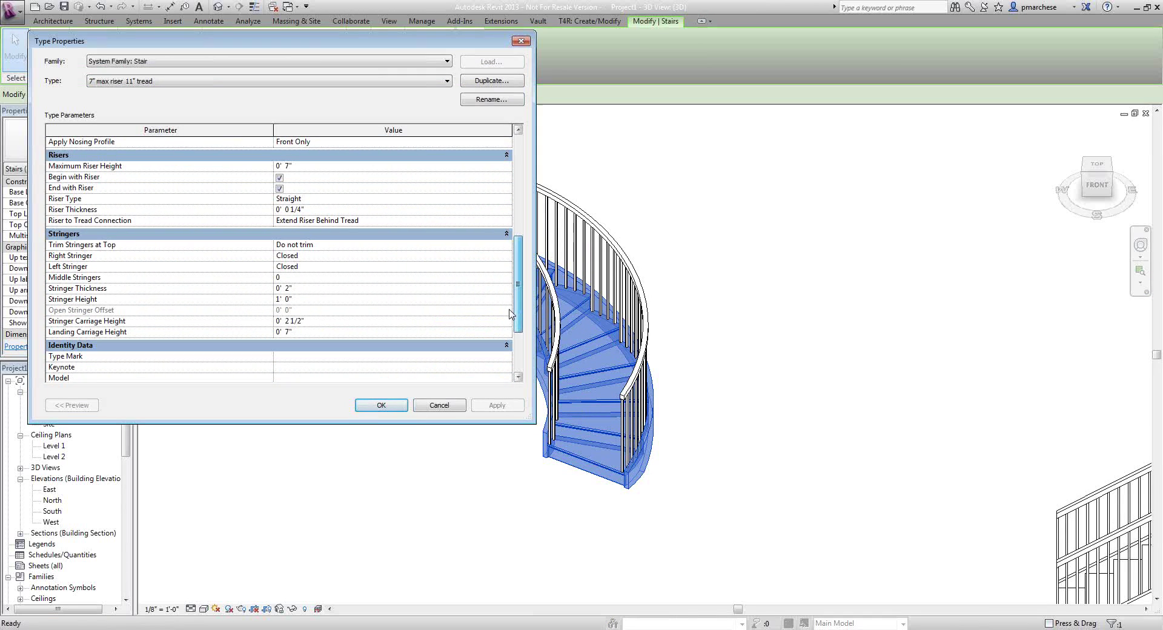
{"action": "left_click", "coordinate": [318, 322]}
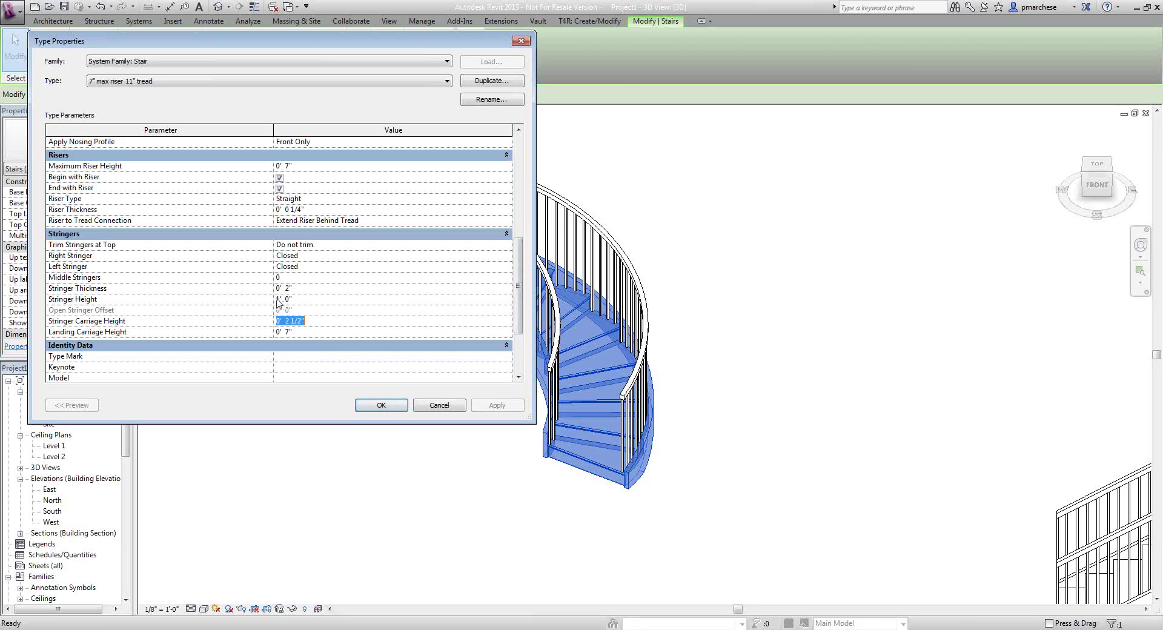
{"action": "left_click", "coordinate": [318, 299]}
{"action": "type", "text": "11"}
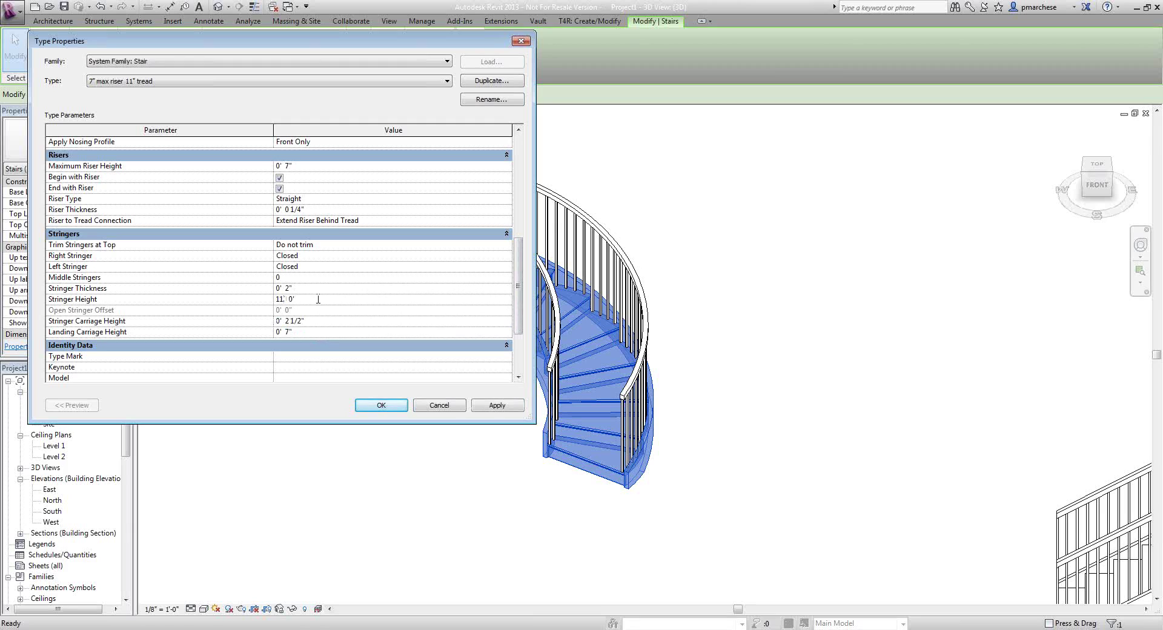
{"action": "key", "text": "Tab"}
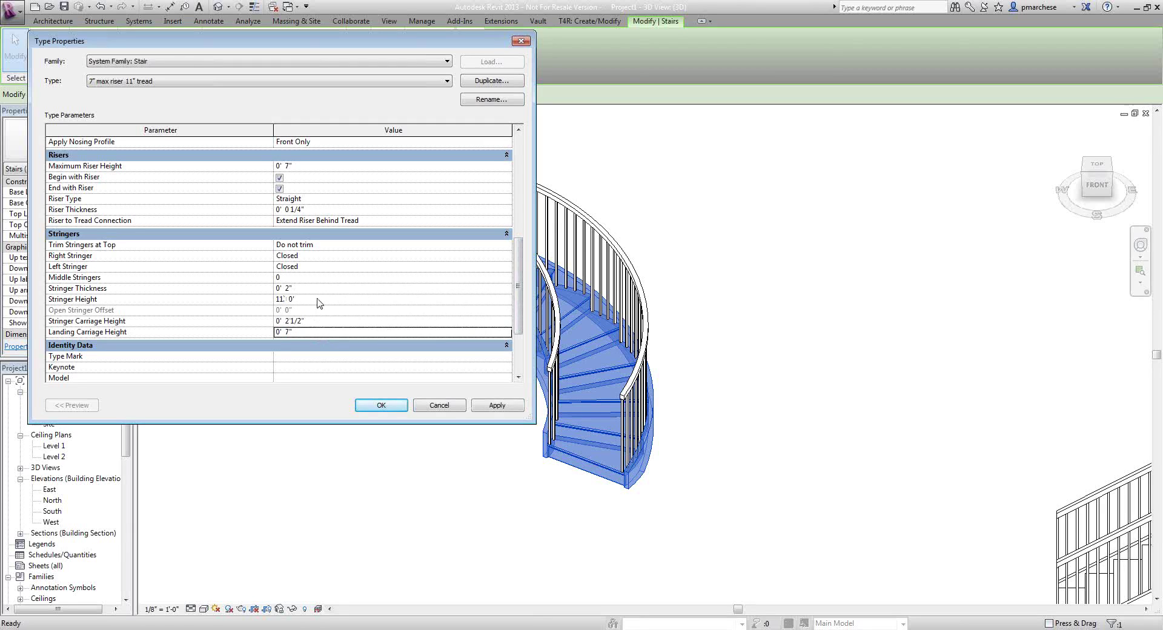
Set Stringer Carriage Height to 10', apply and accept the type changes, then deselect the stair
{"action": "key", "text": "shift+Tab"}
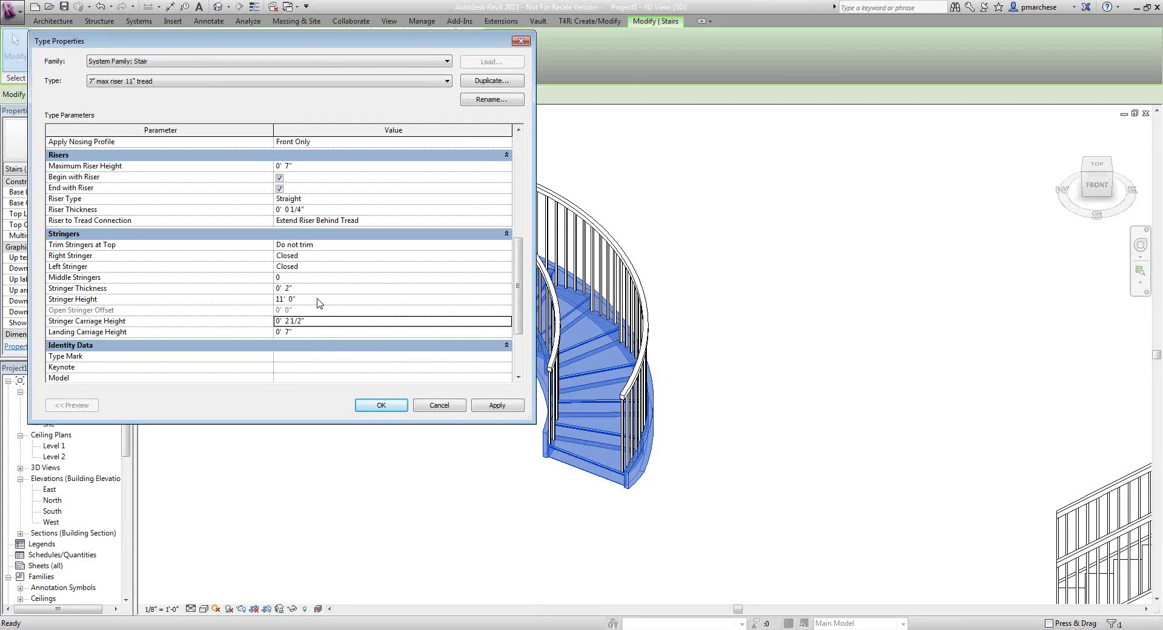
{"action": "type", "text": "10' 0"}
{"action": "left_click", "coordinate": [497, 406]}
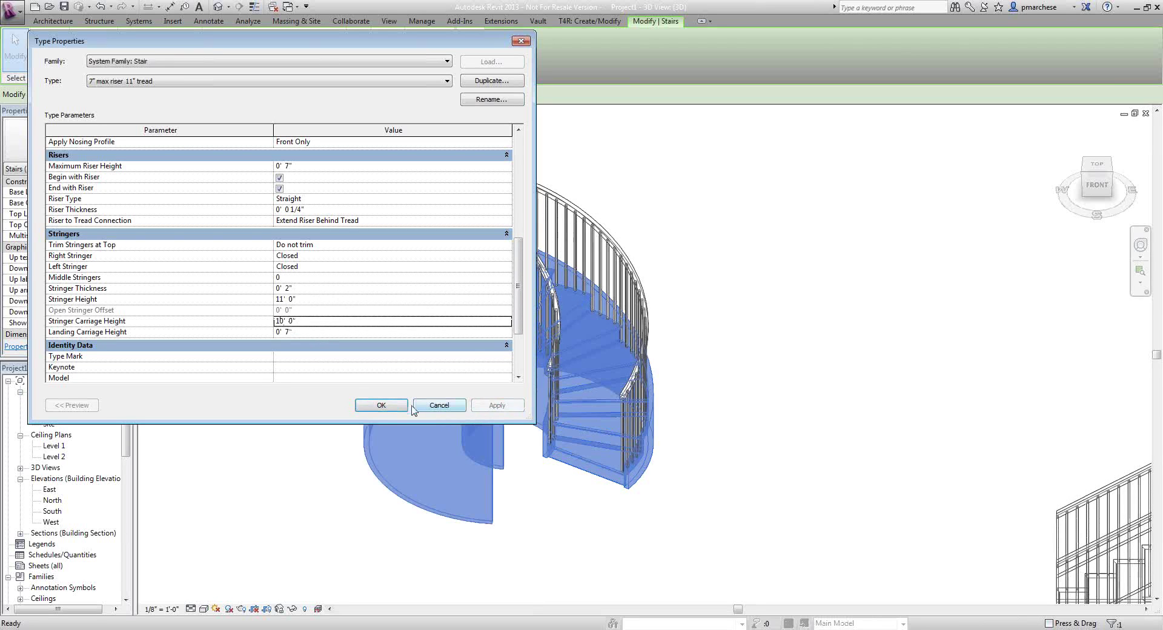
{"action": "left_click", "coordinate": [381, 405]}
{"action": "left_click", "coordinate": [548, 555]}
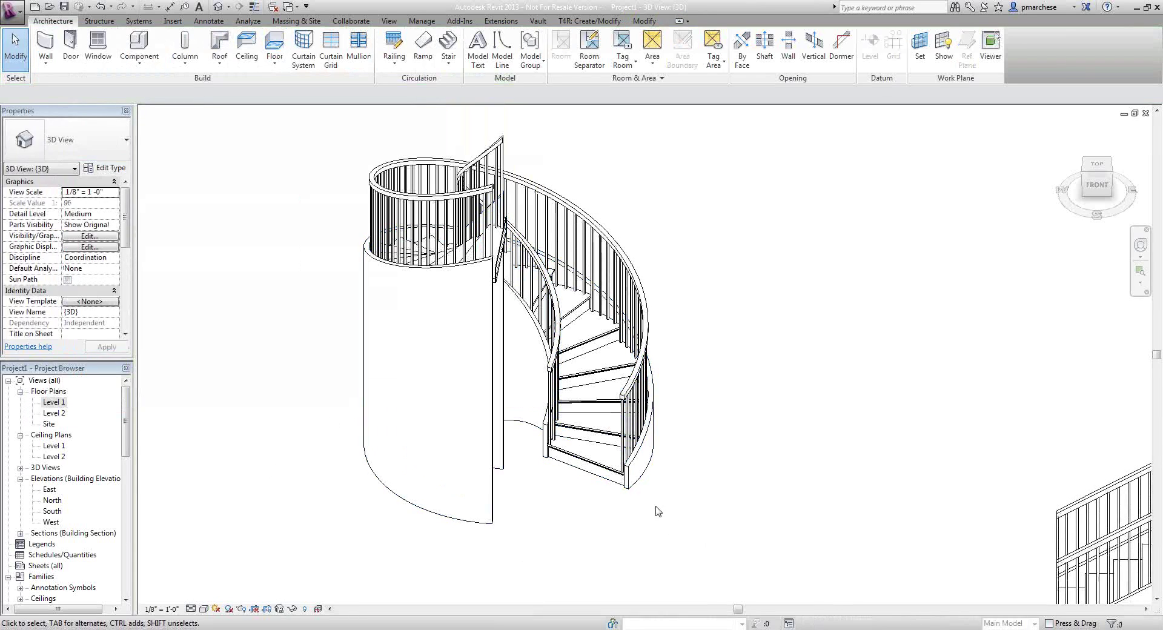
Orbit, zoom out and pan to frame the walled spiral stair beside both assembled stairs
{"action": "middle_click_drag", "start_coordinate": [810, 365], "coordinate": [595, 418], "text": "shift"}
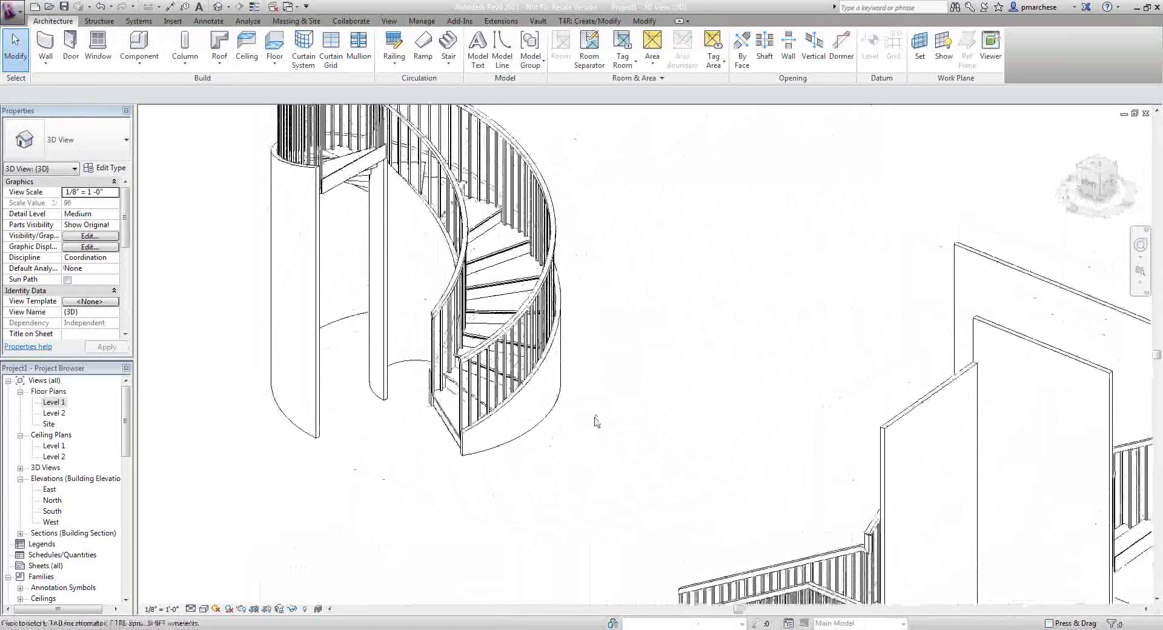
{"action": "scroll", "coordinate": [657, 351], "scroll_direction": "down", "scroll_amount": 3}
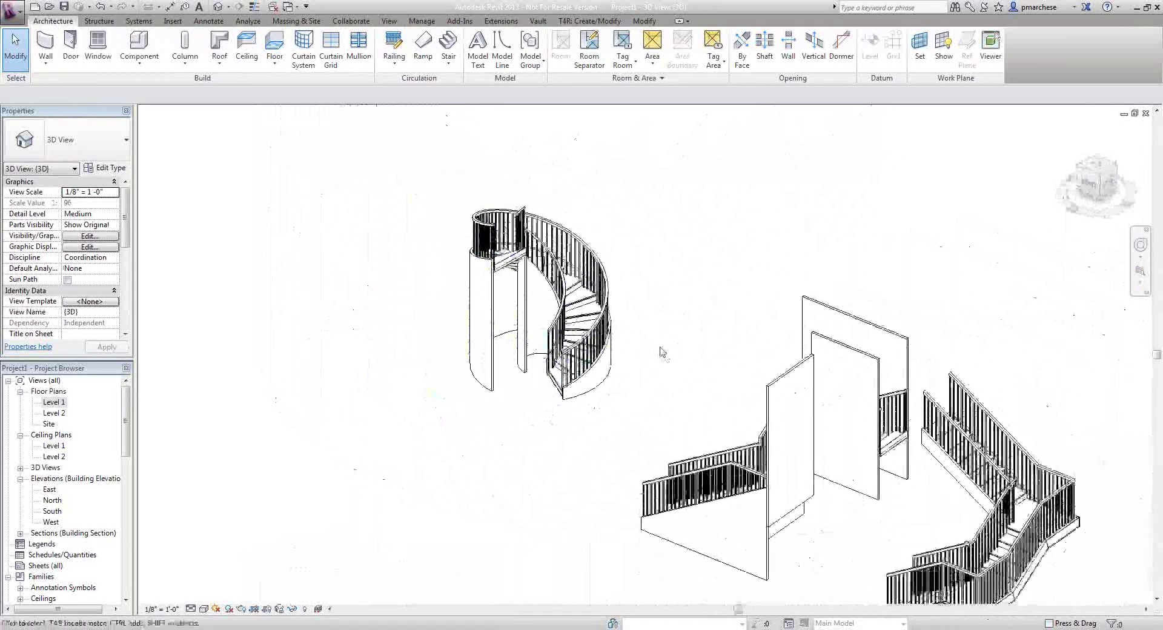
{"action": "middle_click_drag", "start_coordinate": [689, 369], "coordinate": [673, 337]}
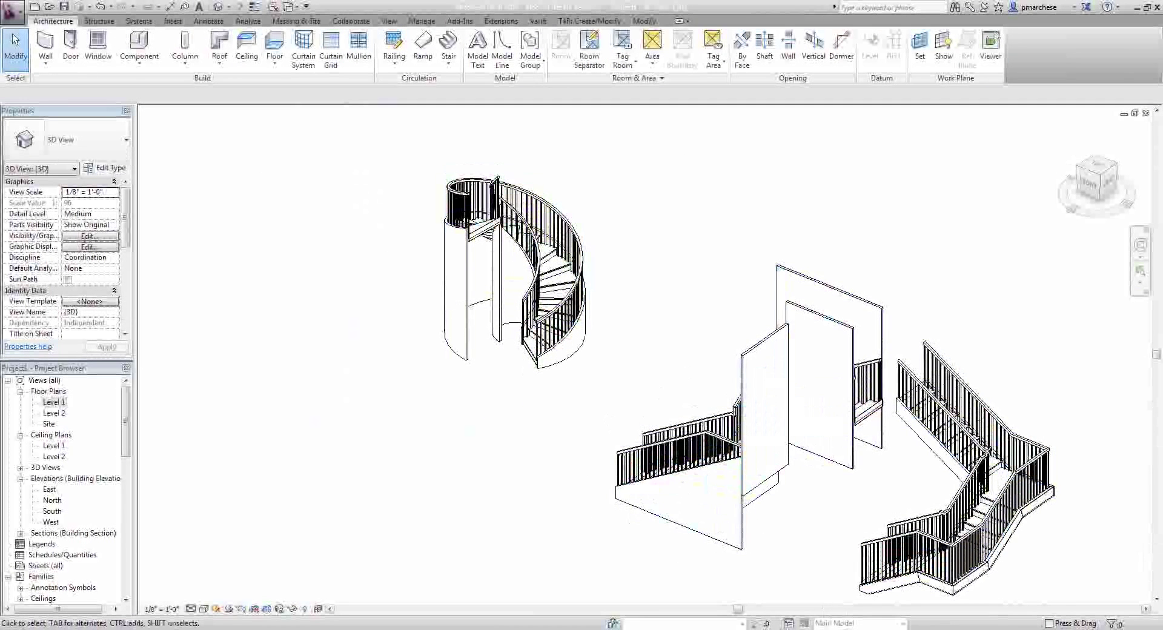
{"action": "mouse_move", "coordinate": [740, 623]}
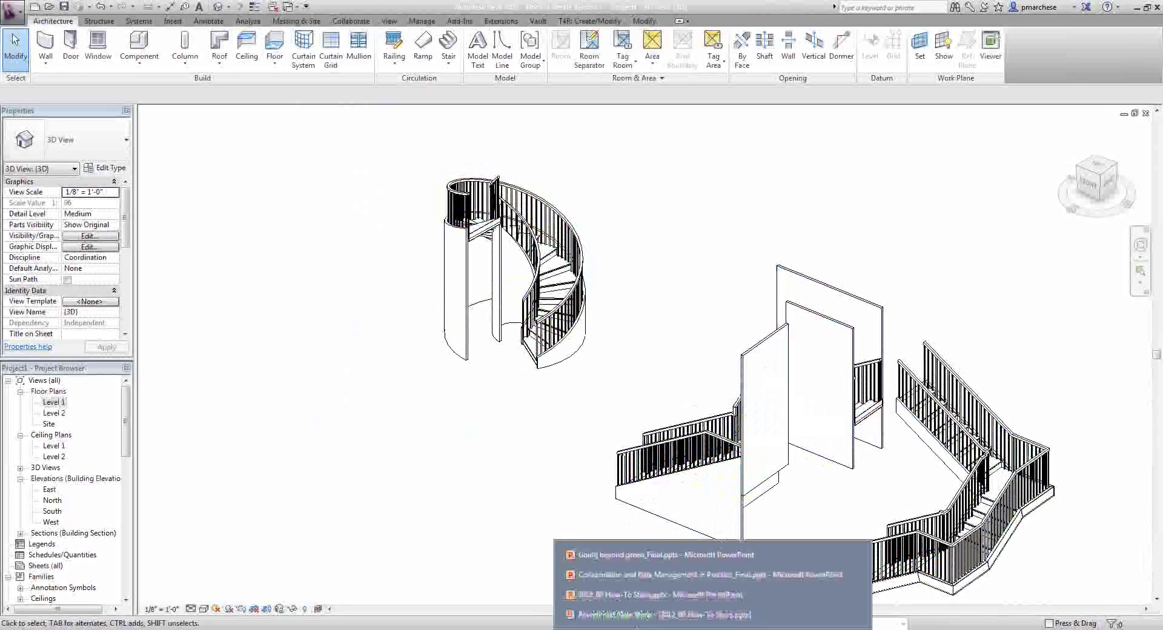
Switch to the 2012_09 How-To Stairs.pptx slide show window
{"action": "left_click", "coordinate": [715, 614]}
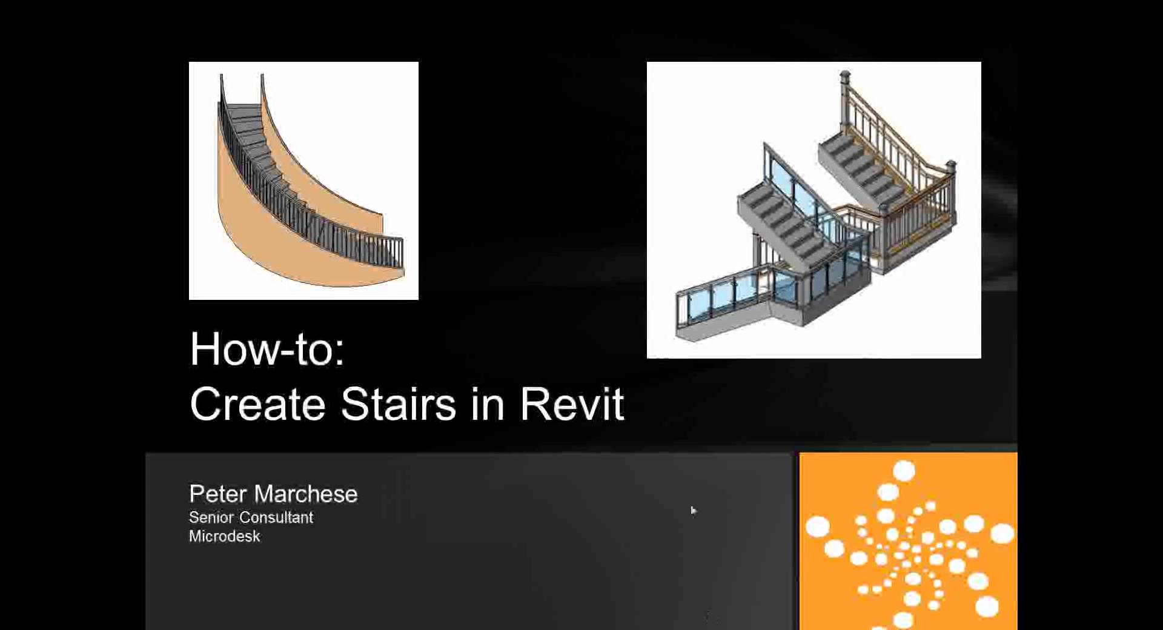